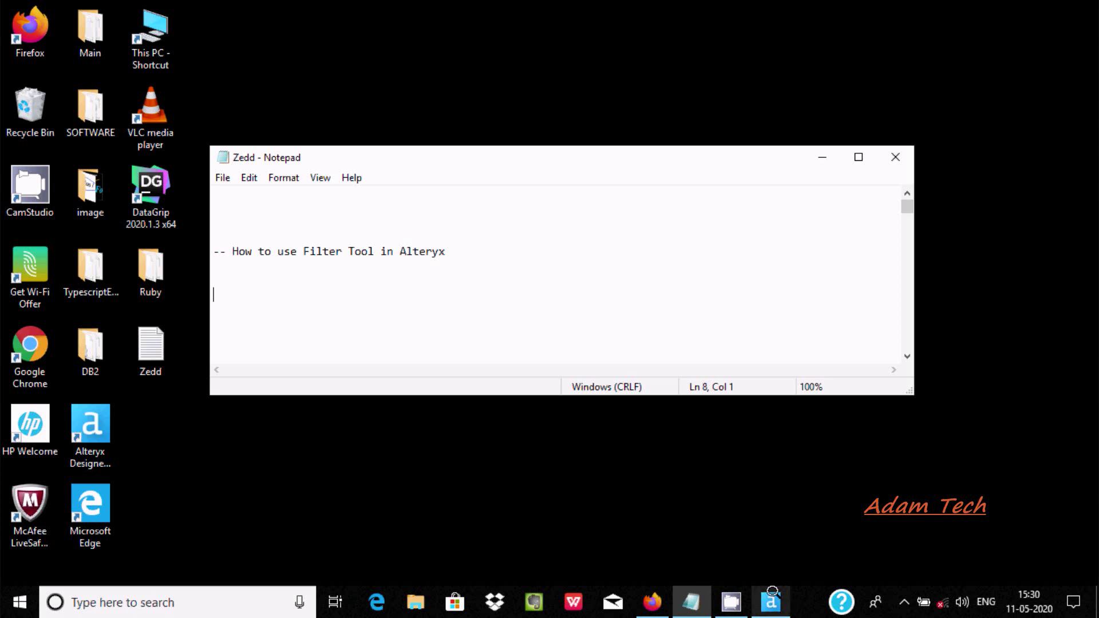
Switch from the Notepad Filter Tool note to the empty New Workflow1 in Alteryx Designer
left_click(771, 602)
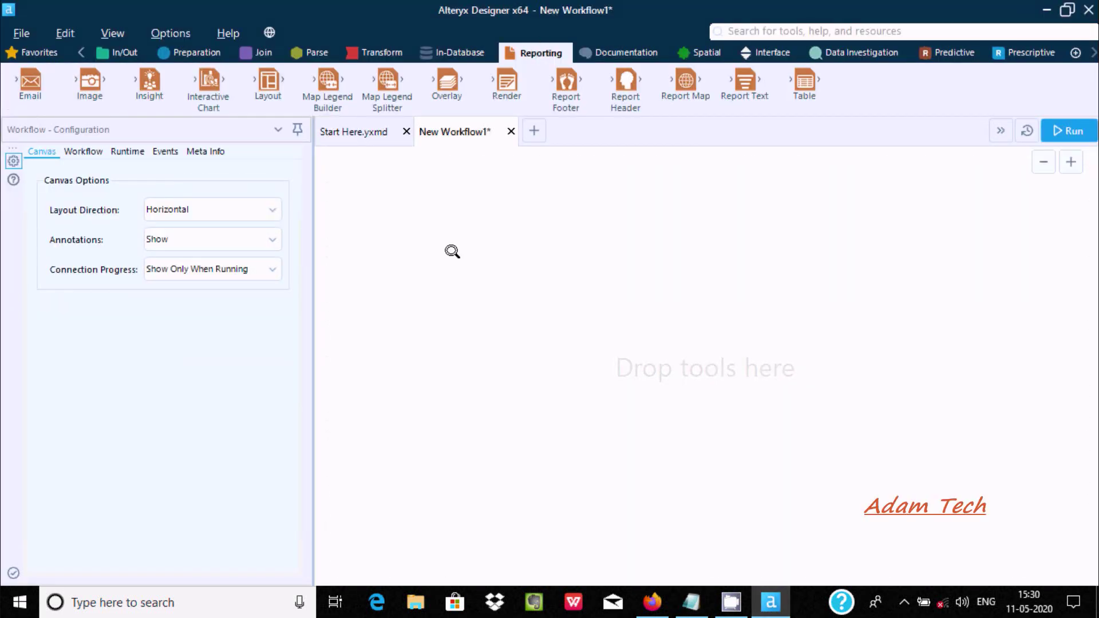
Place an Input Data tool from Favorites on the canvas and bring up its Data sources list
left_click(36, 53)
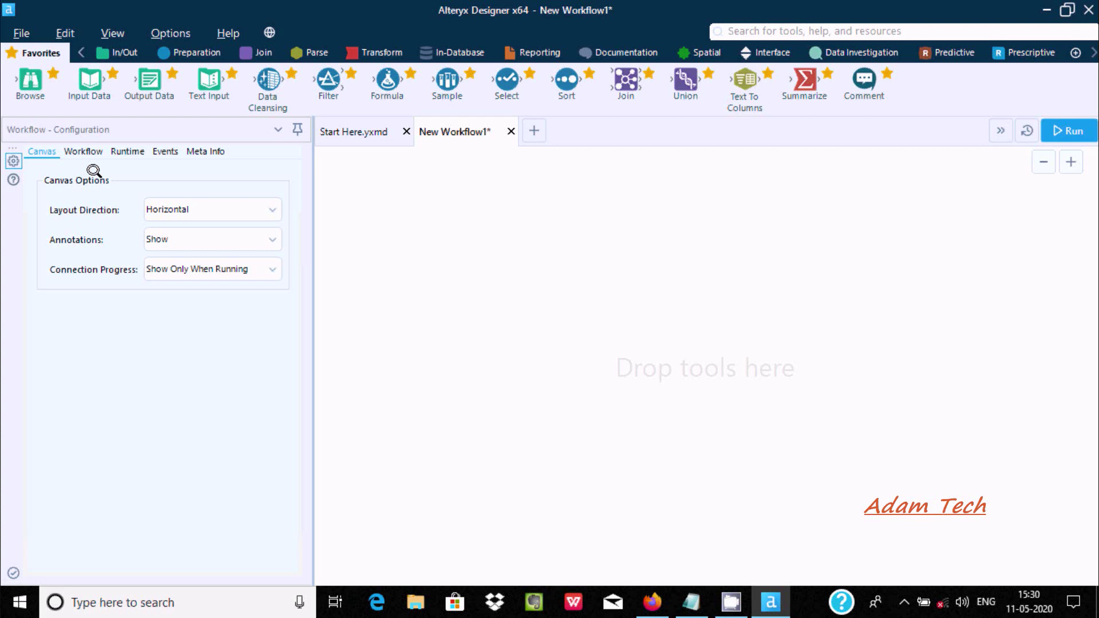
left_click_drag(84, 90, 476, 269)
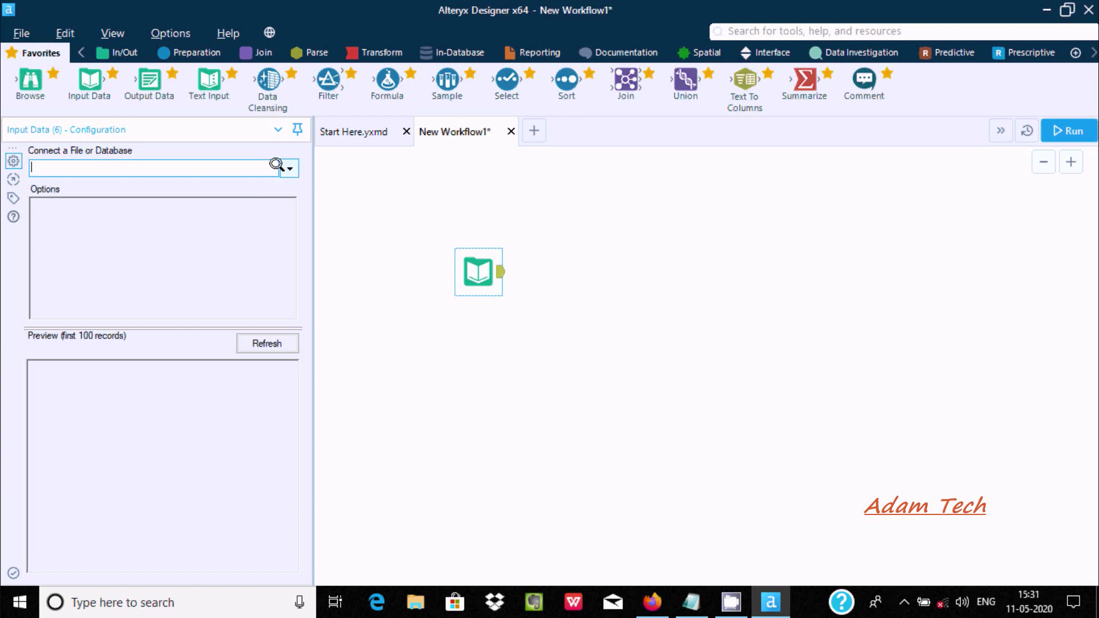
left_click(287, 166)
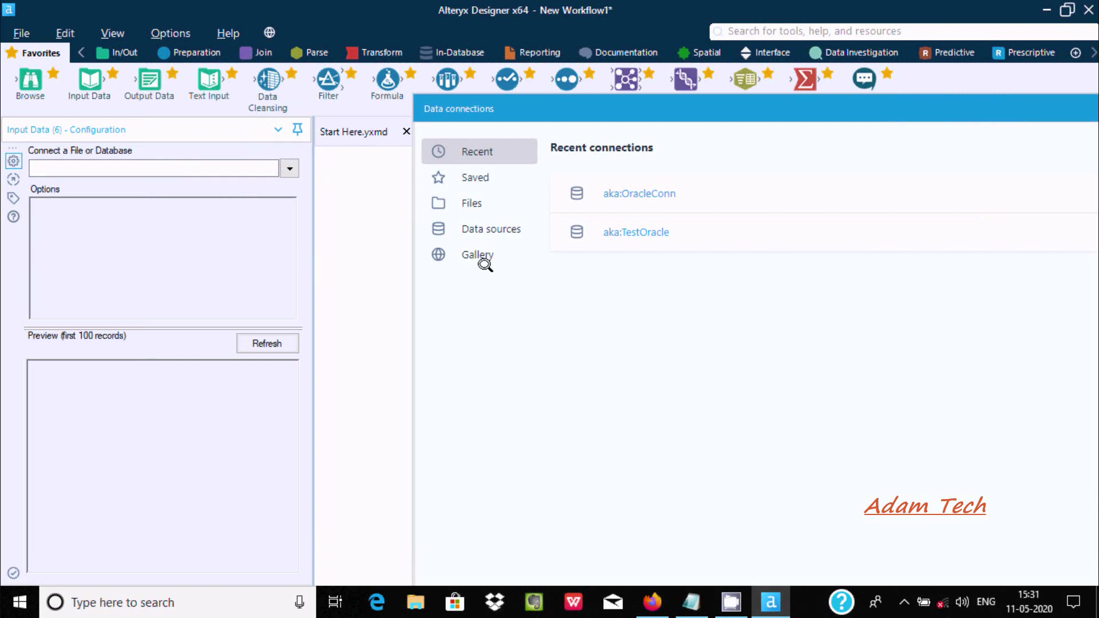
left_click(479, 226)
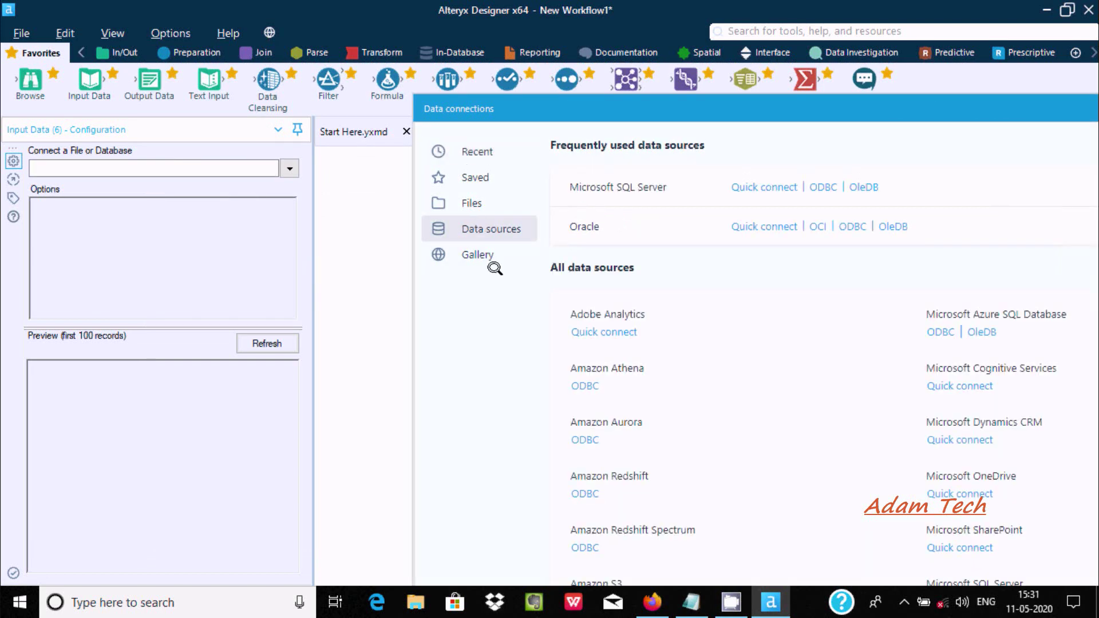
left_click_drag(715, 104, 366, 87)
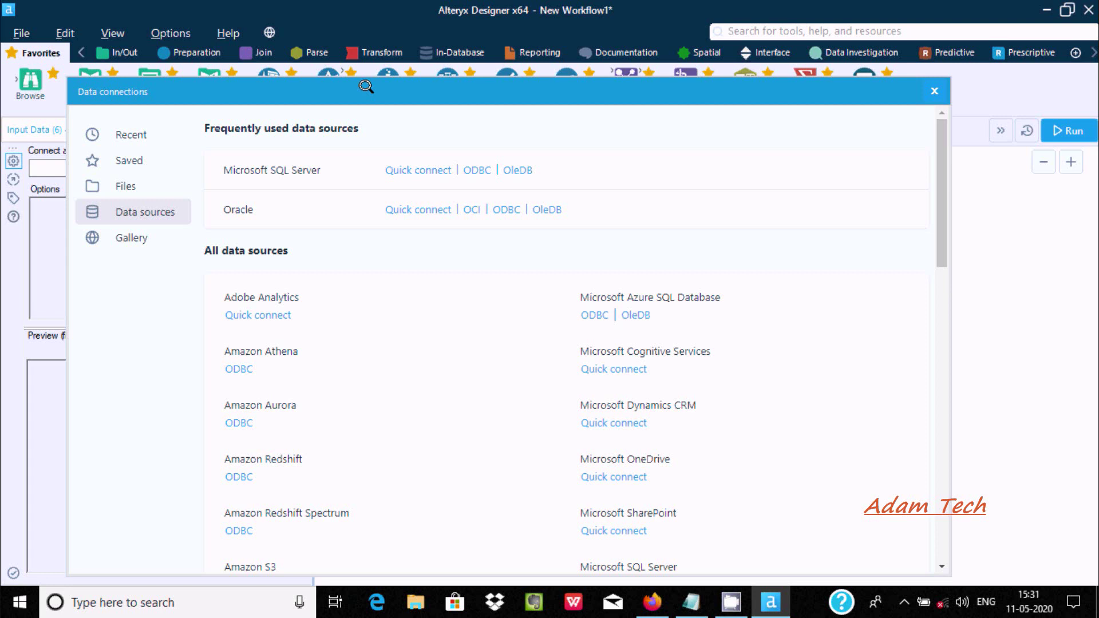
Start an Oracle quick connection named Oracle1 with host localhost
left_click(411, 209)
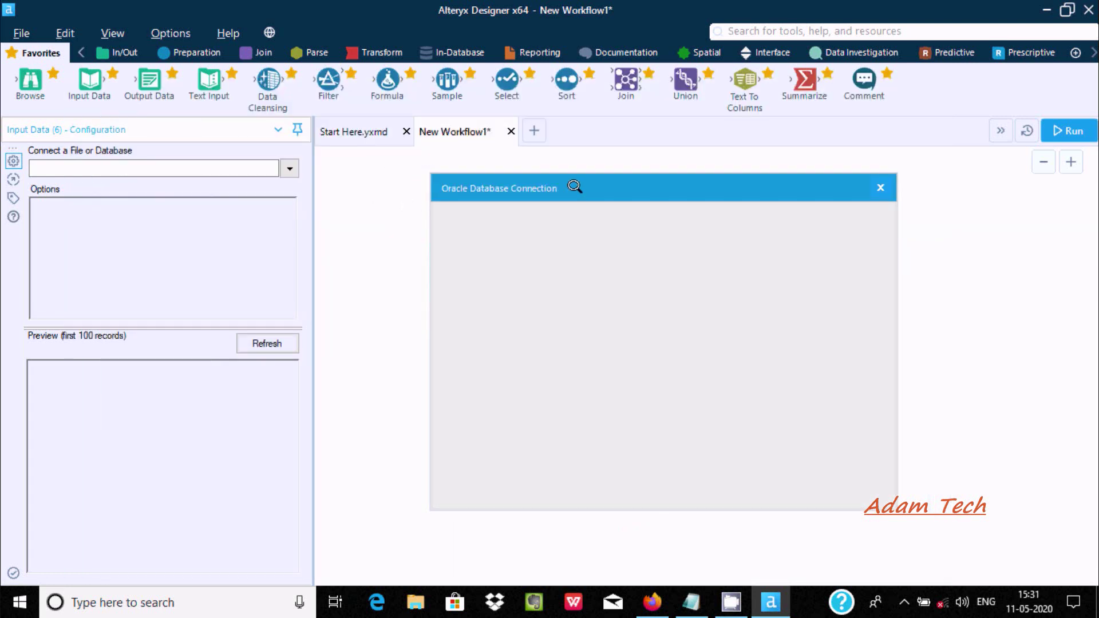
left_click_drag(574, 186, 374, 185)
left_click(294, 235)
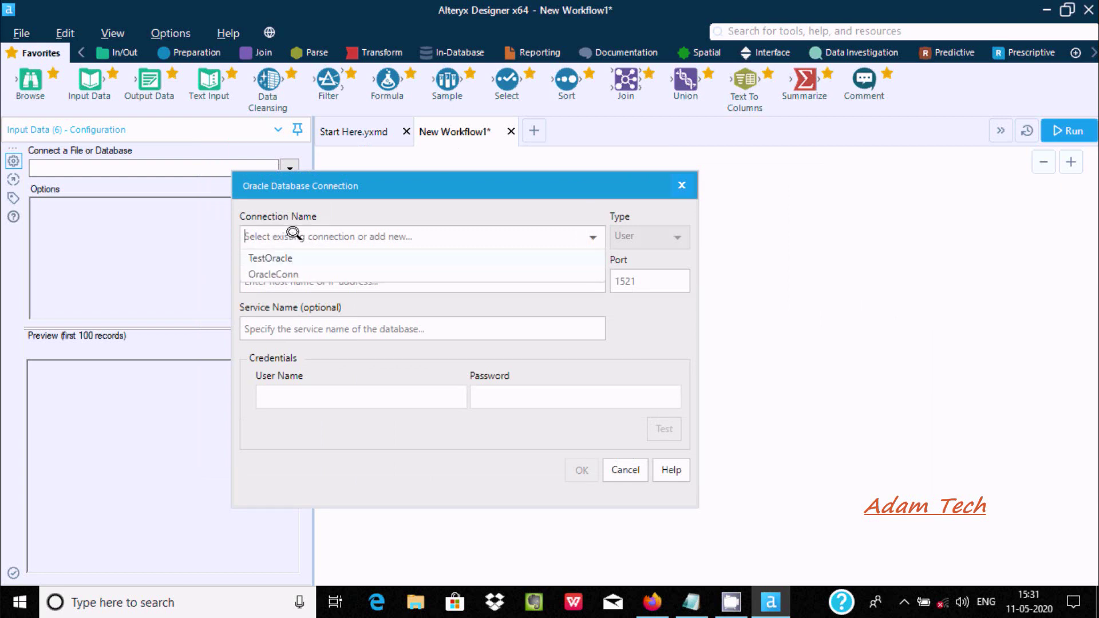
type("Oracl")
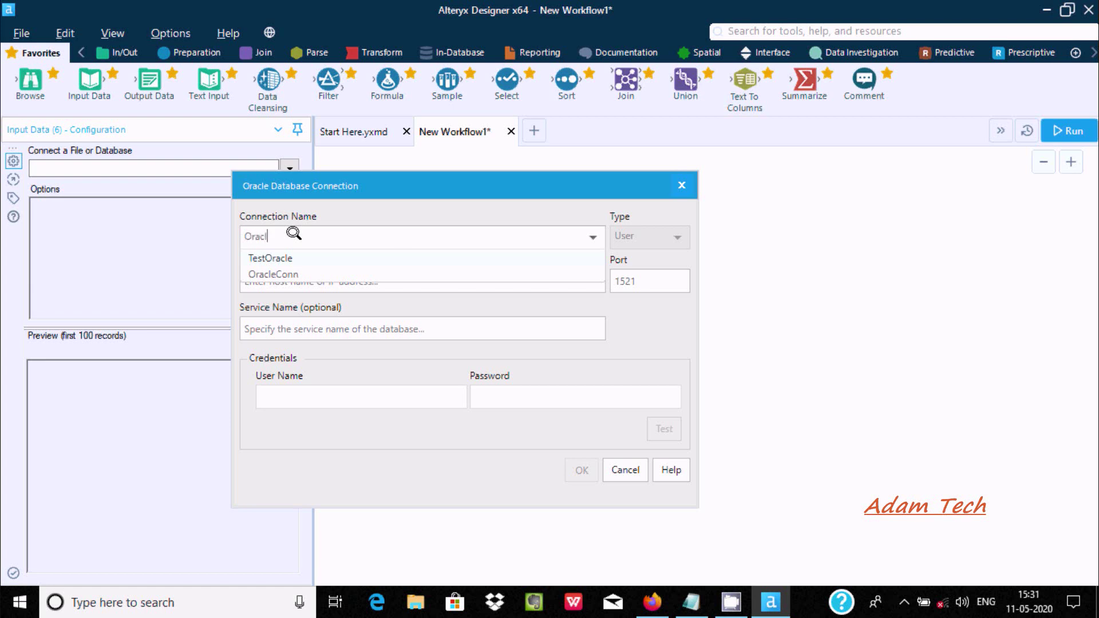
type("e1")
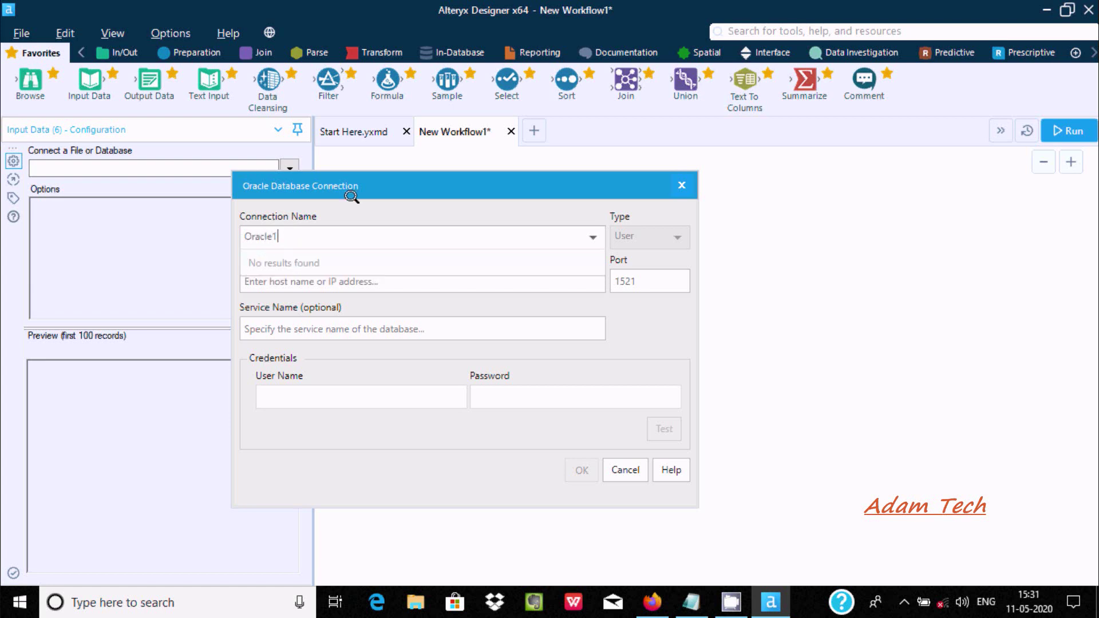
left_click(281, 282)
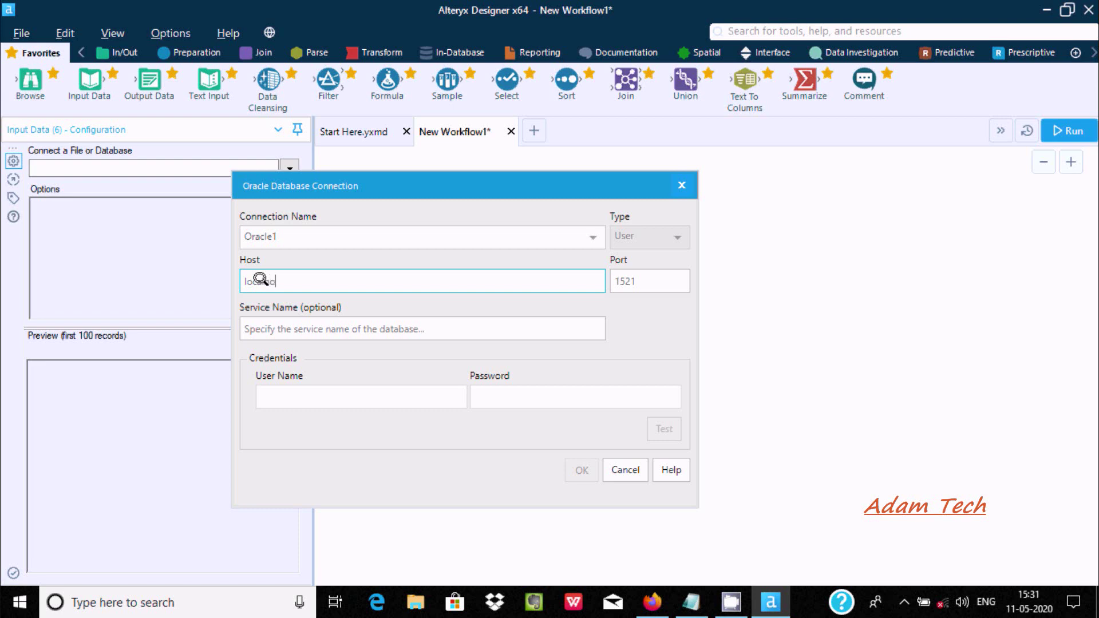
type("ocalhost")
key("Tab")
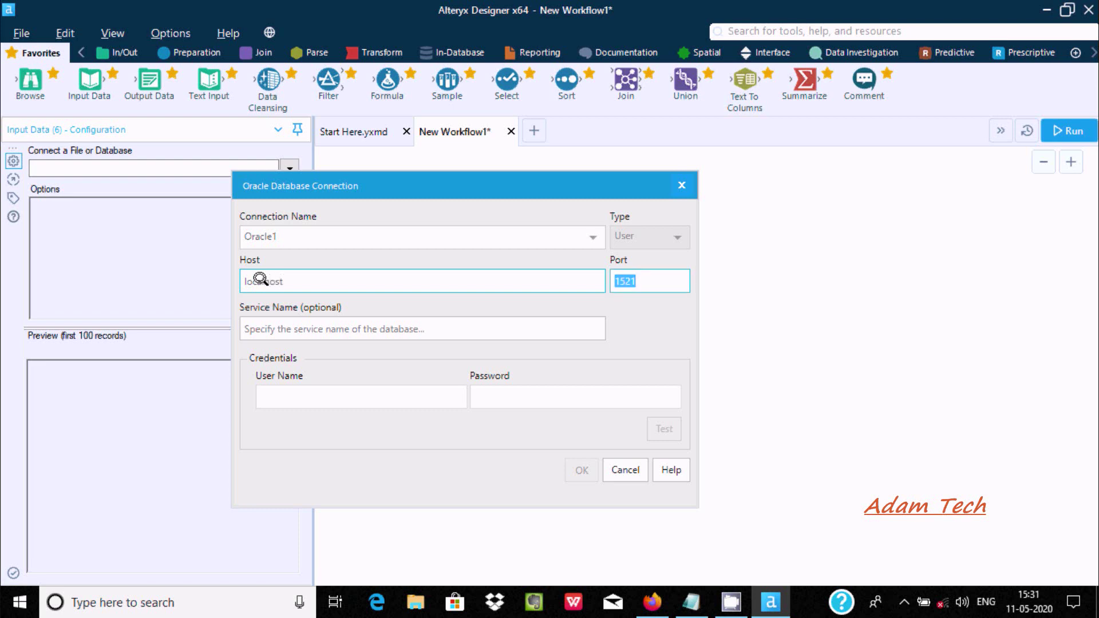
Keep port 1521, enter service orcl and the HR user credentials, and test the connection successfully
key("Tab")
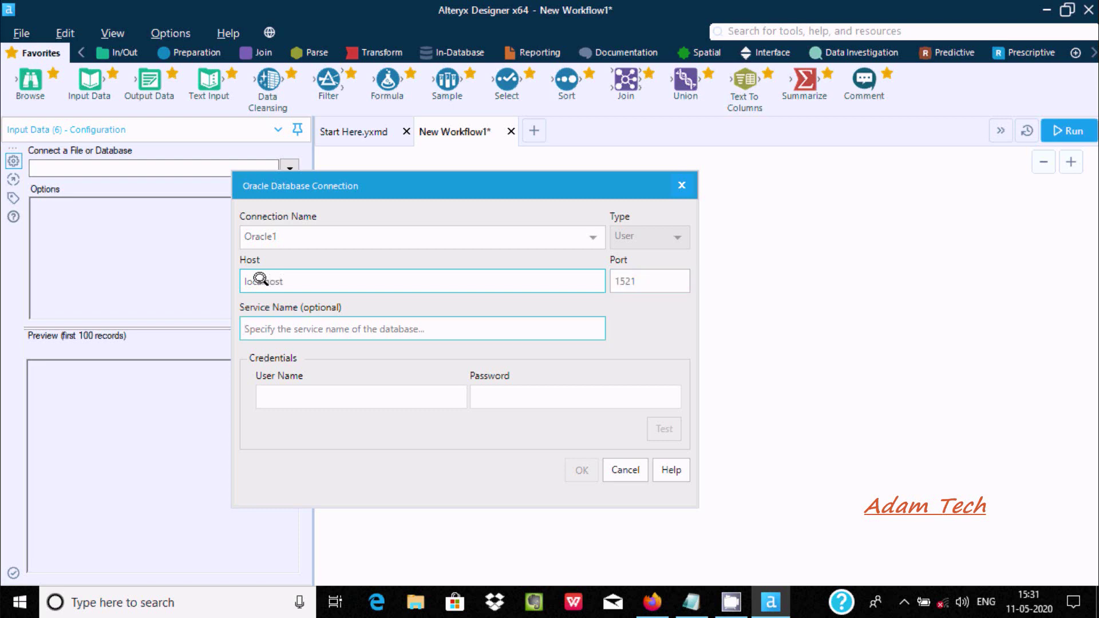
type("orcl")
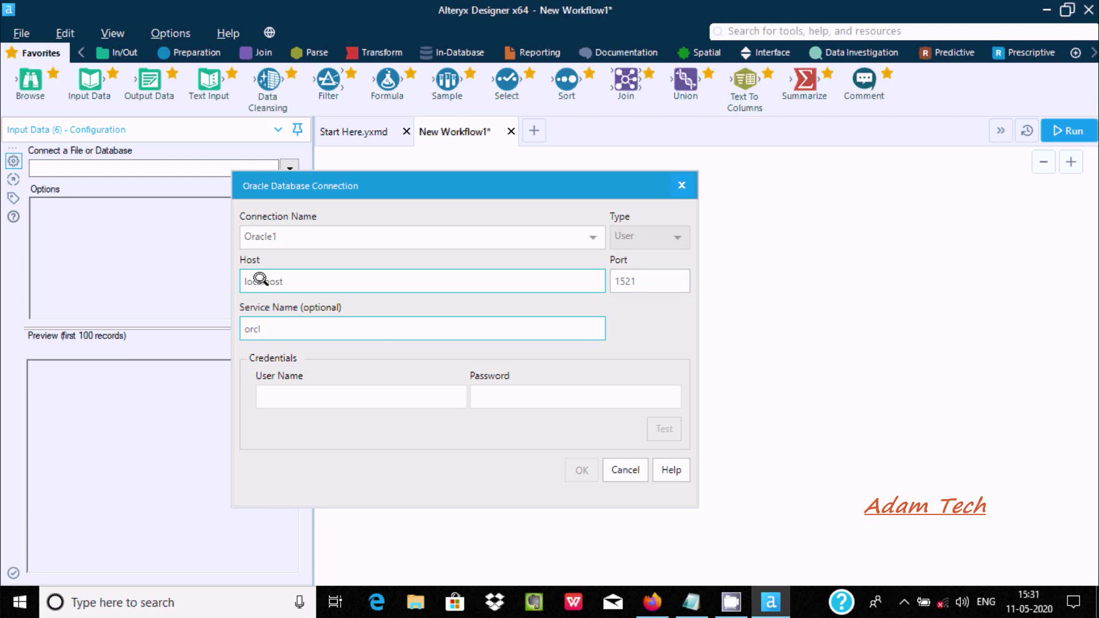
key("Tab")
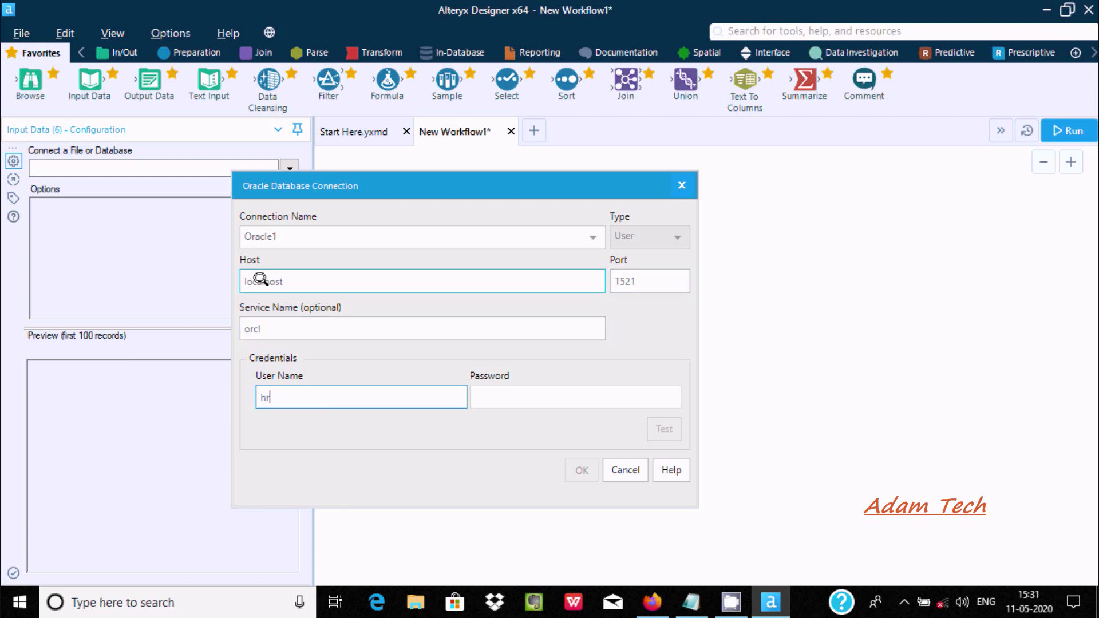
key("Tab")
type("hr")
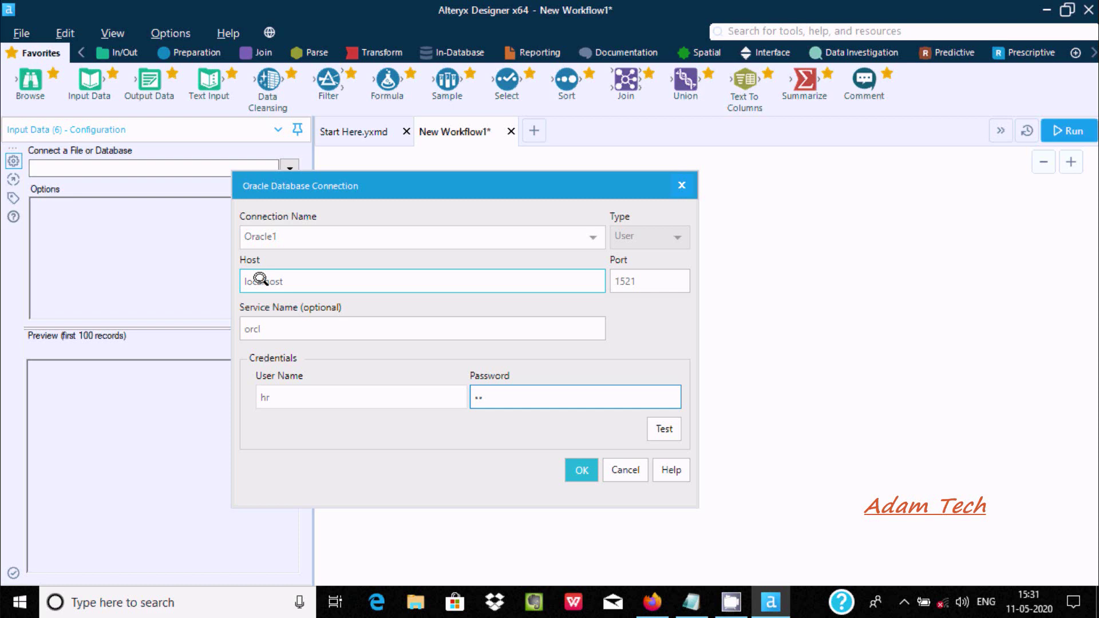
left_click(663, 429)
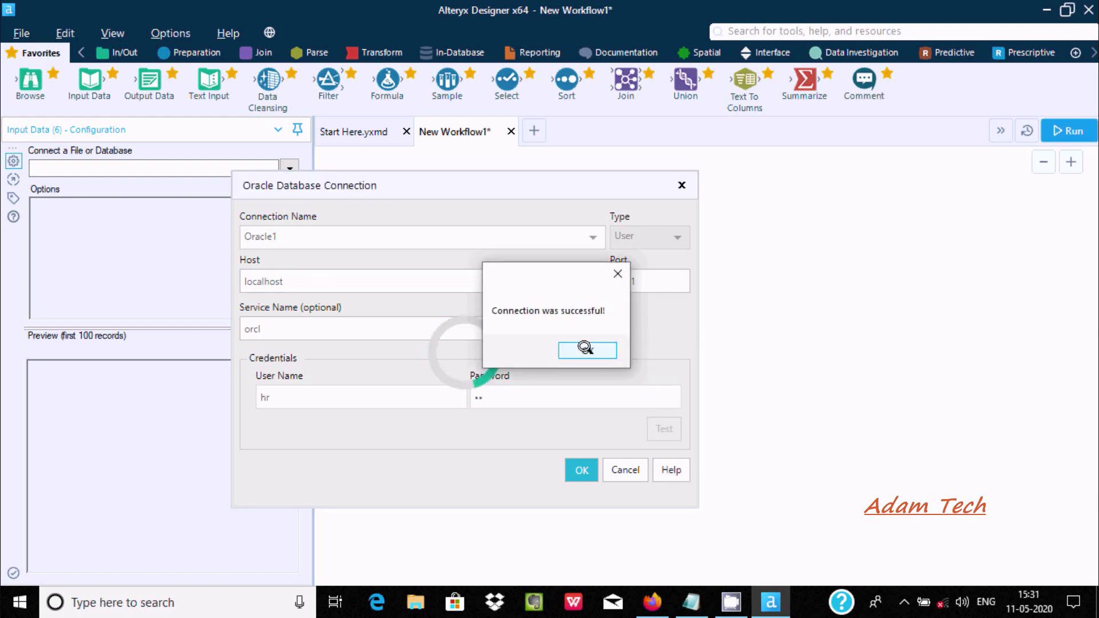
left_click(588, 349)
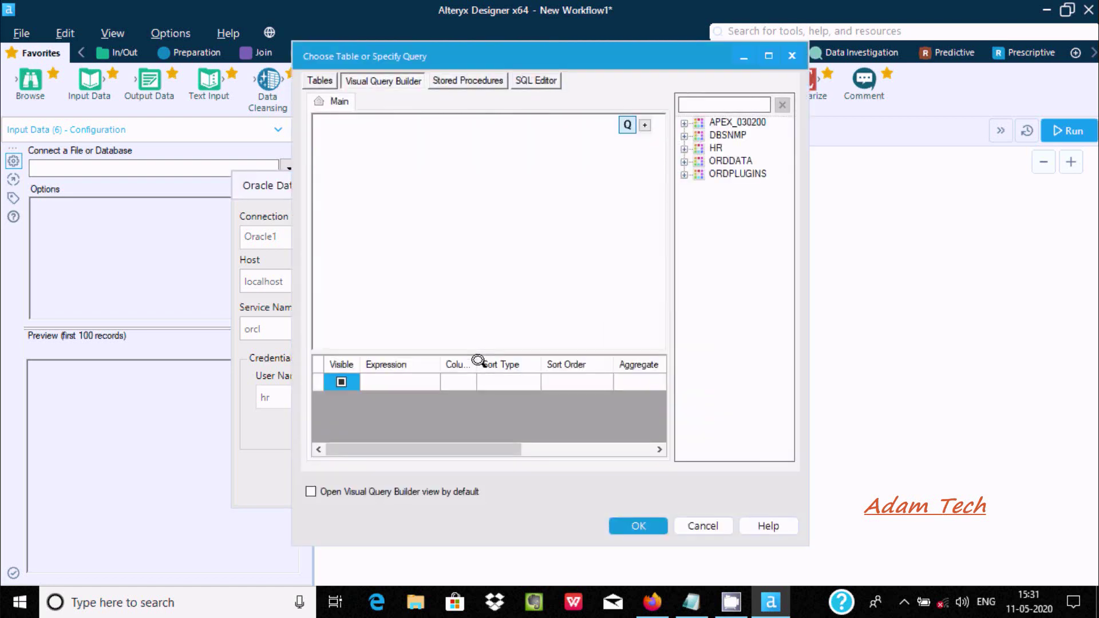
Build a query selecting all columns (*) of HR's EMPLOYEES table and accept it for the input
left_click(684, 148)
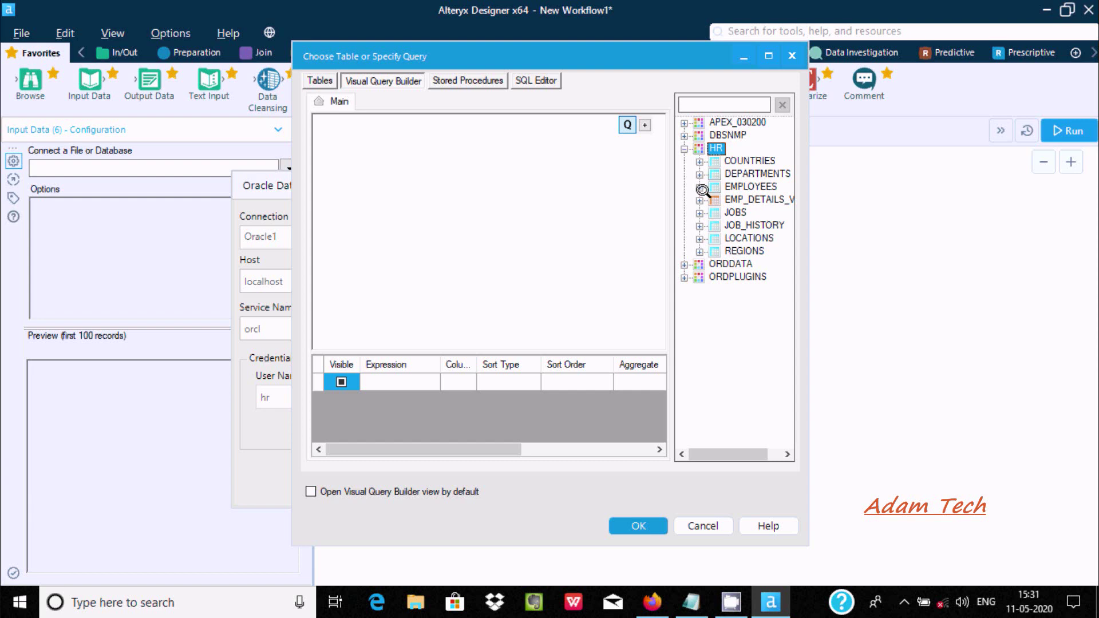
left_click(751, 187)
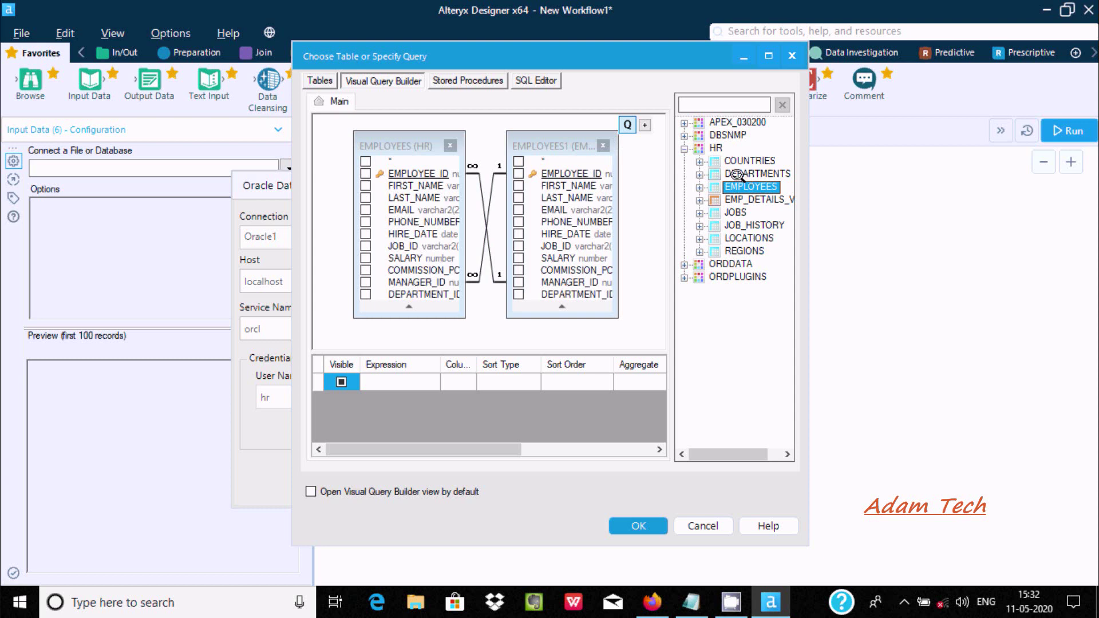
left_click(769, 56)
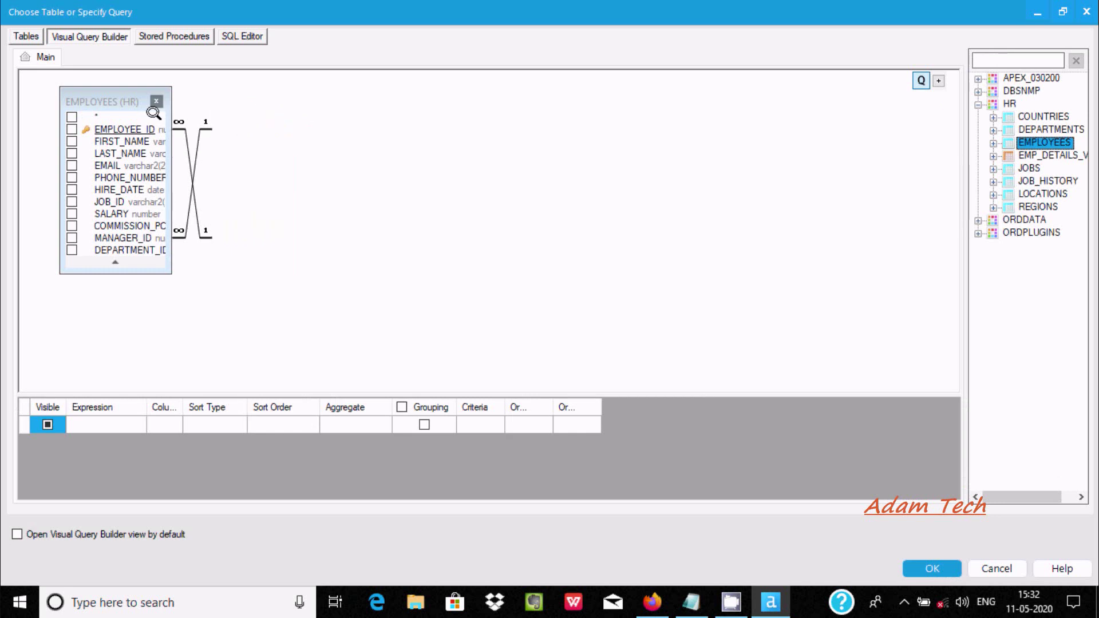
left_click(69, 115)
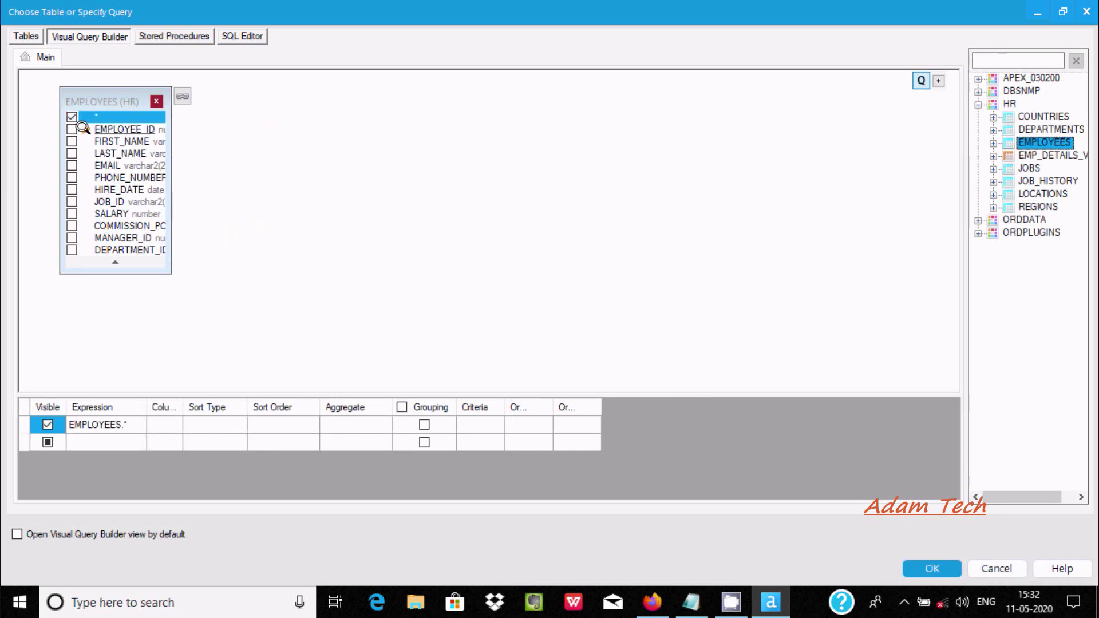
left_click_drag(89, 92, 278, 103)
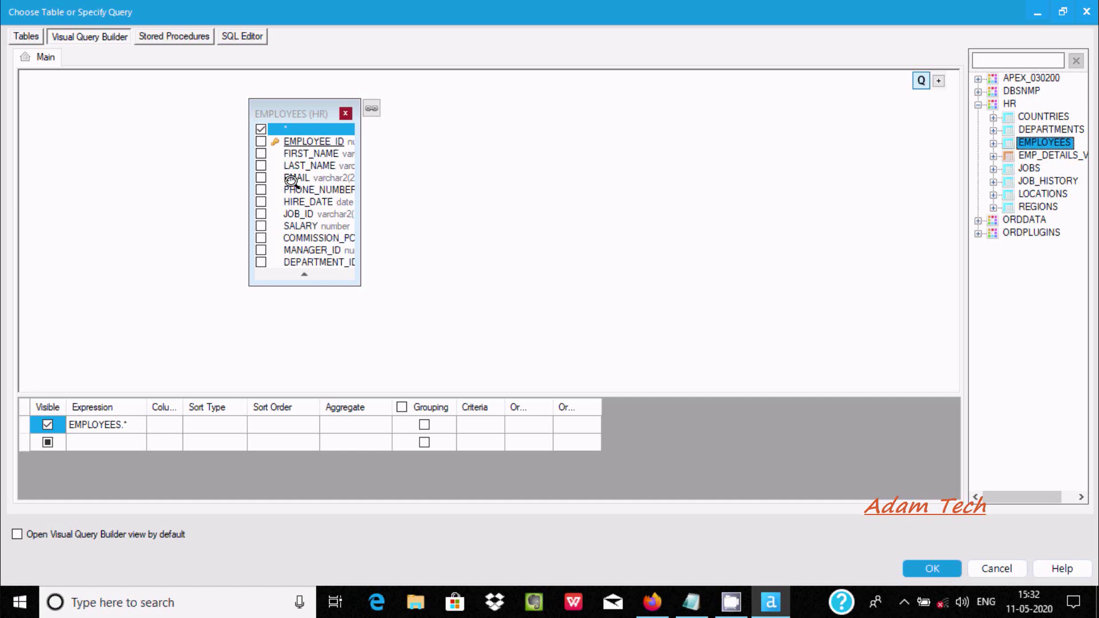
left_click_drag(360, 285, 364, 289)
left_click_drag(456, 319, 587, 326)
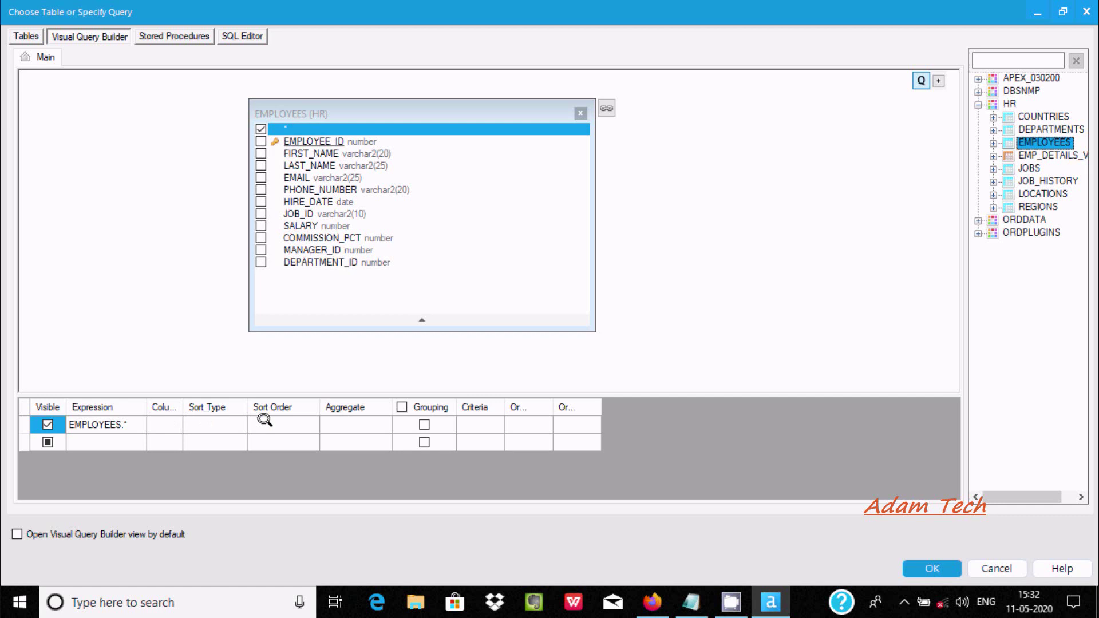
left_click(348, 422)
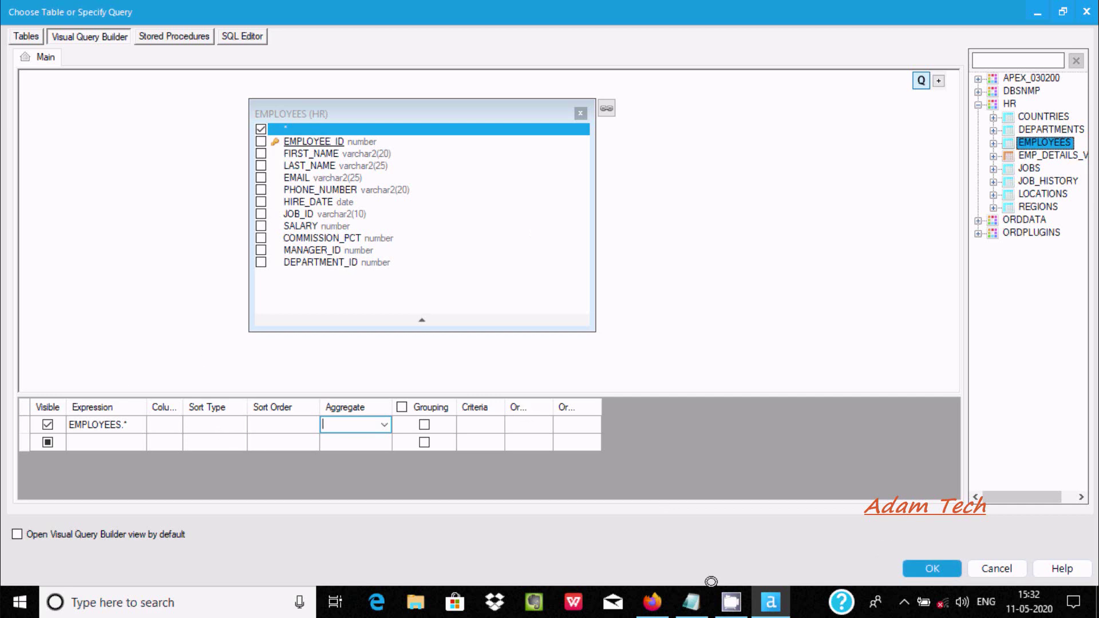
left_click(932, 569)
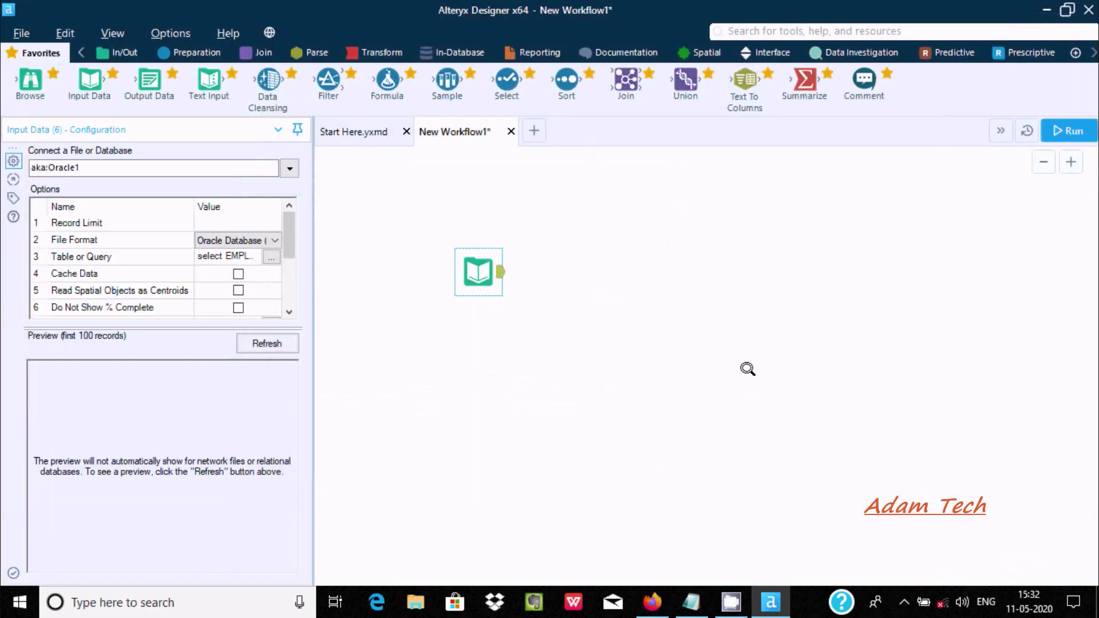
Add a Filter tool after the Input Data tool and connect the input to it
left_click_drag(470, 269, 402, 212)
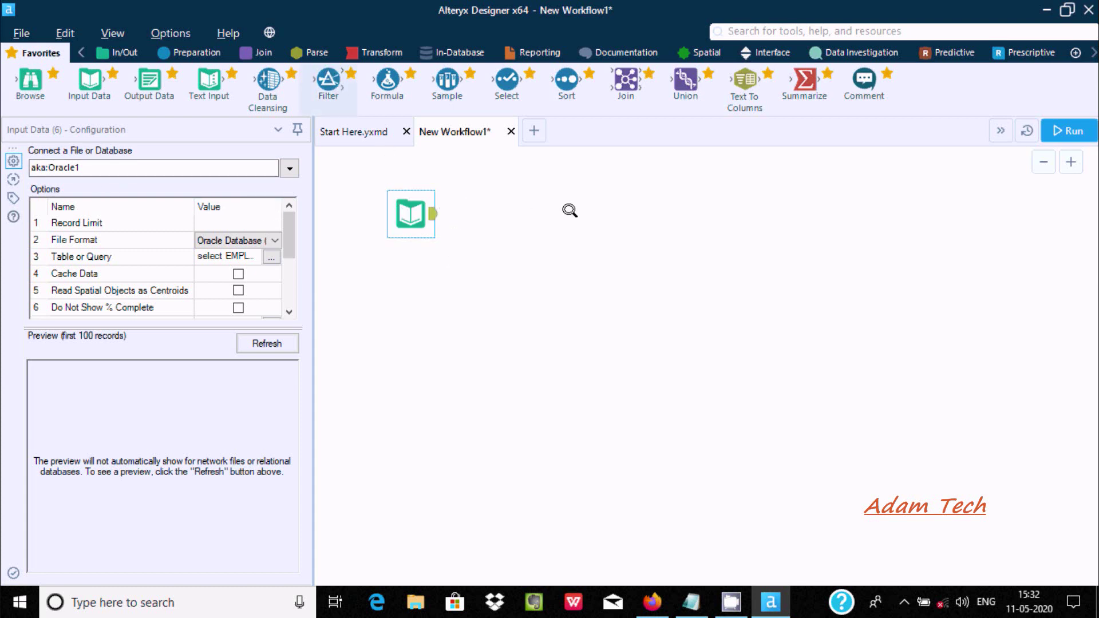
left_click_drag(570, 211, 570, 210)
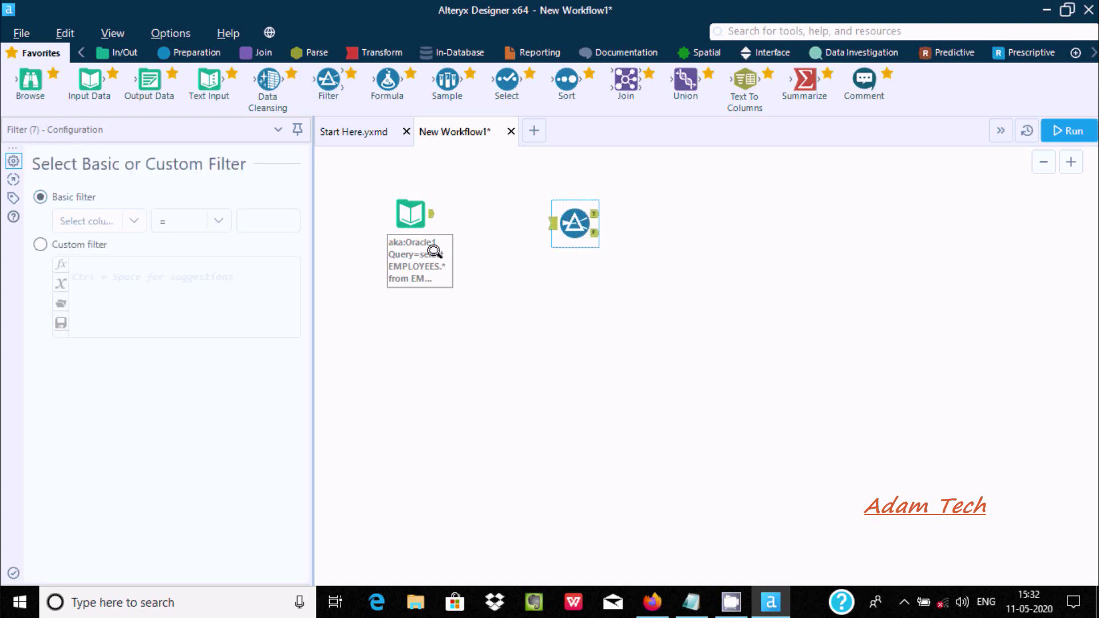
left_click_drag(427, 207, 557, 224)
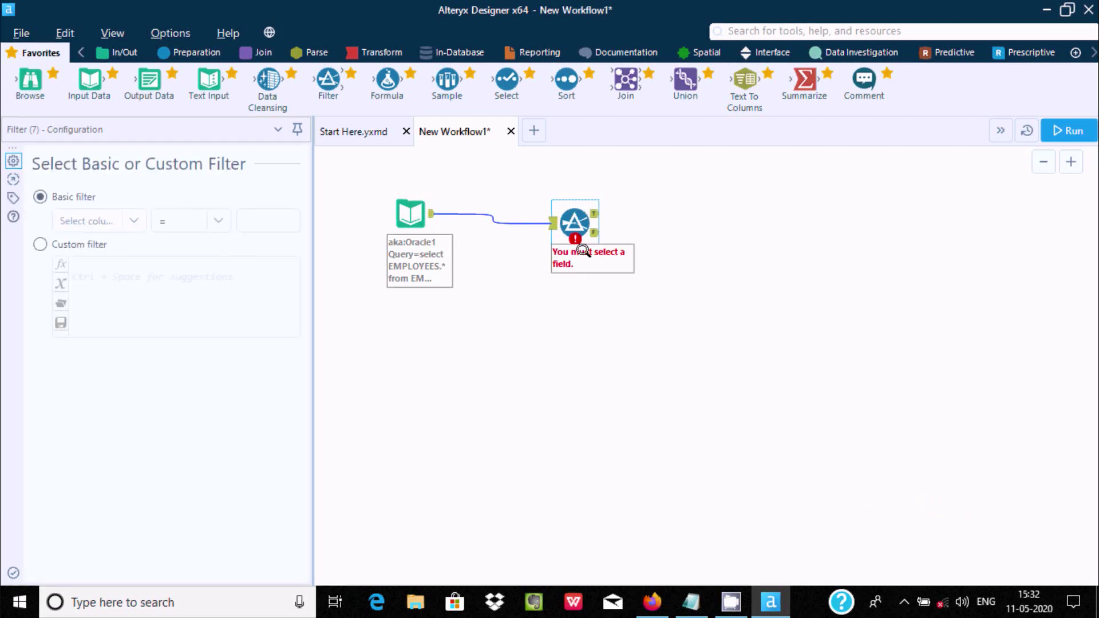
left_click(523, 324)
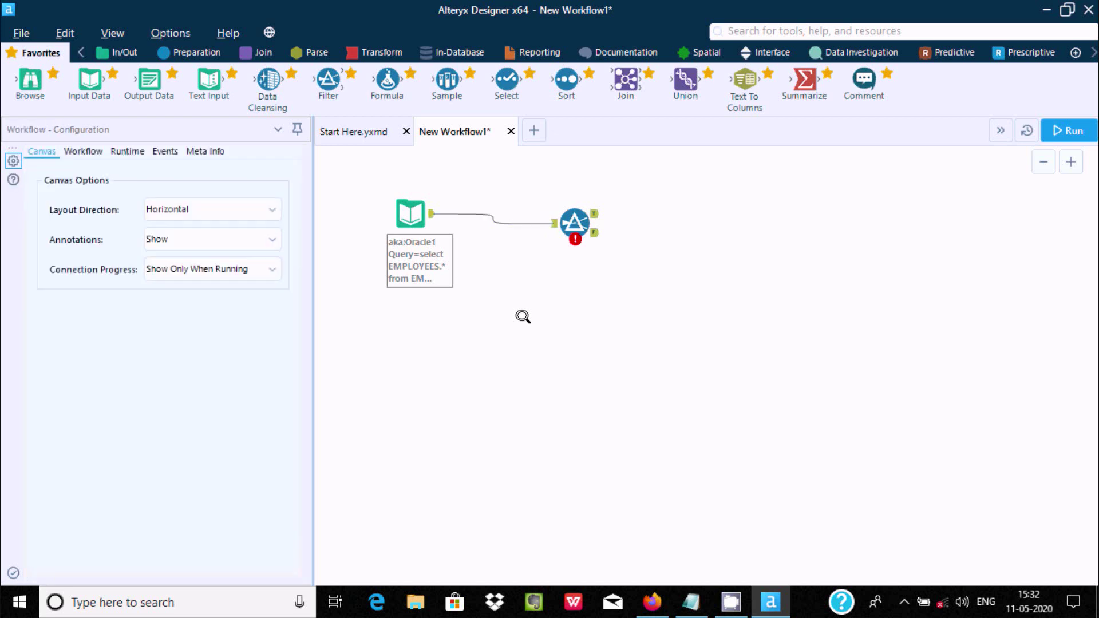
left_click(574, 218)
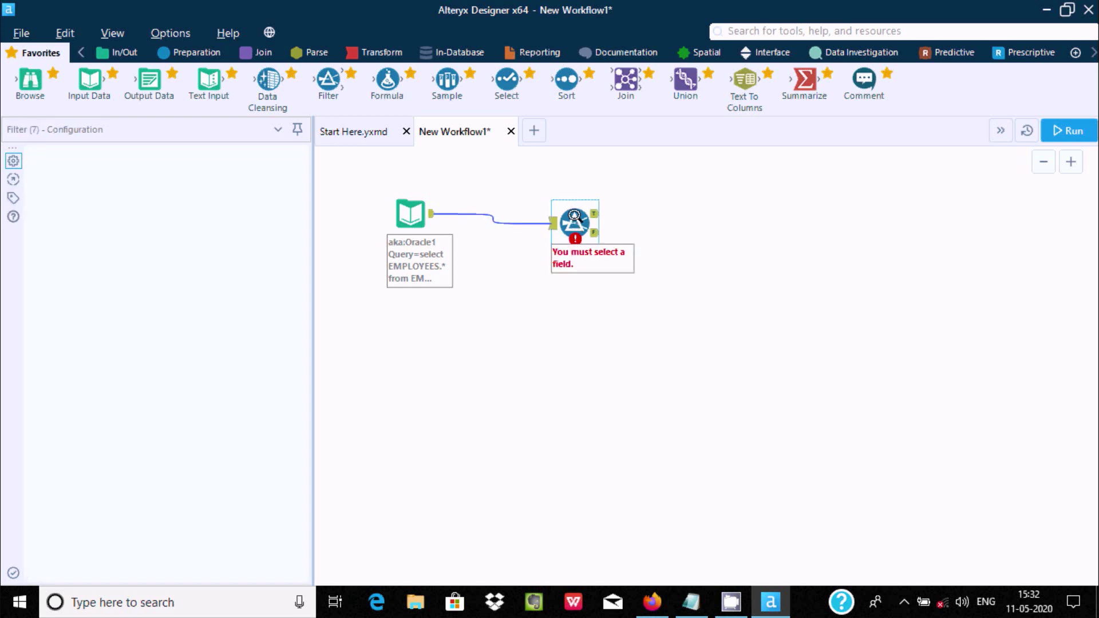
Set the basic filter condition to DEPARTMENT_ID = 50 and apply it
left_click(124, 220)
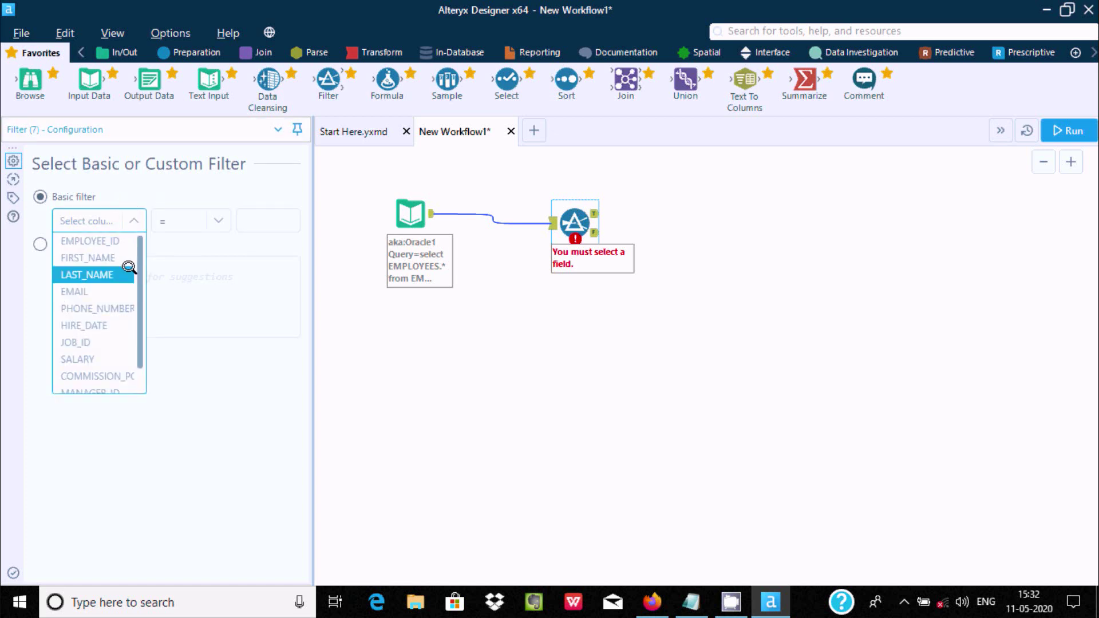
scroll(135, 258, "down", 1)
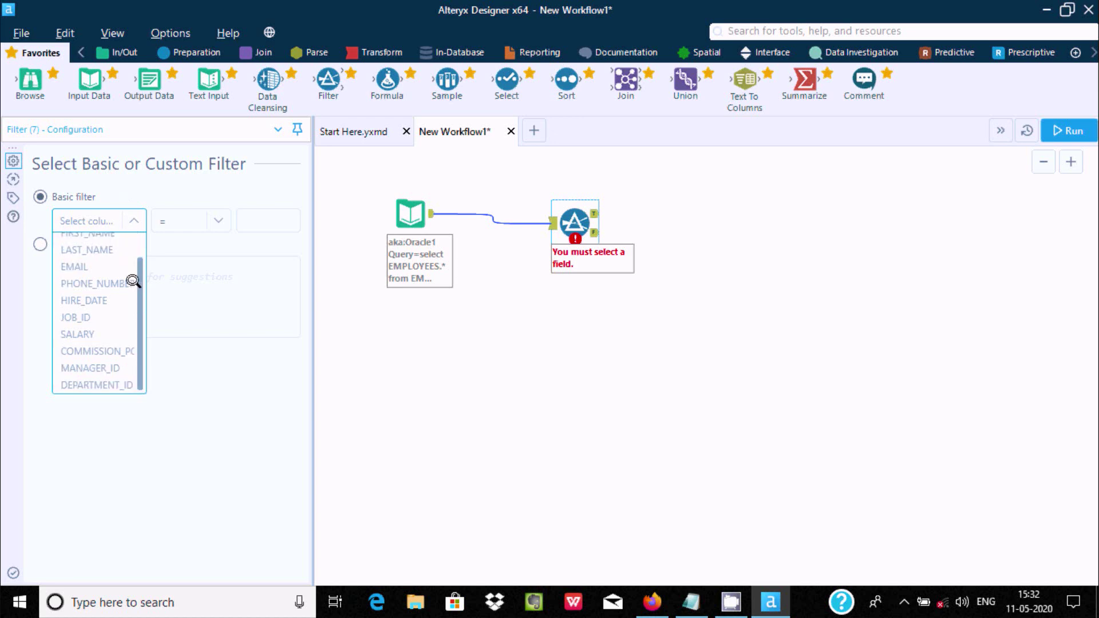
left_click(93, 380)
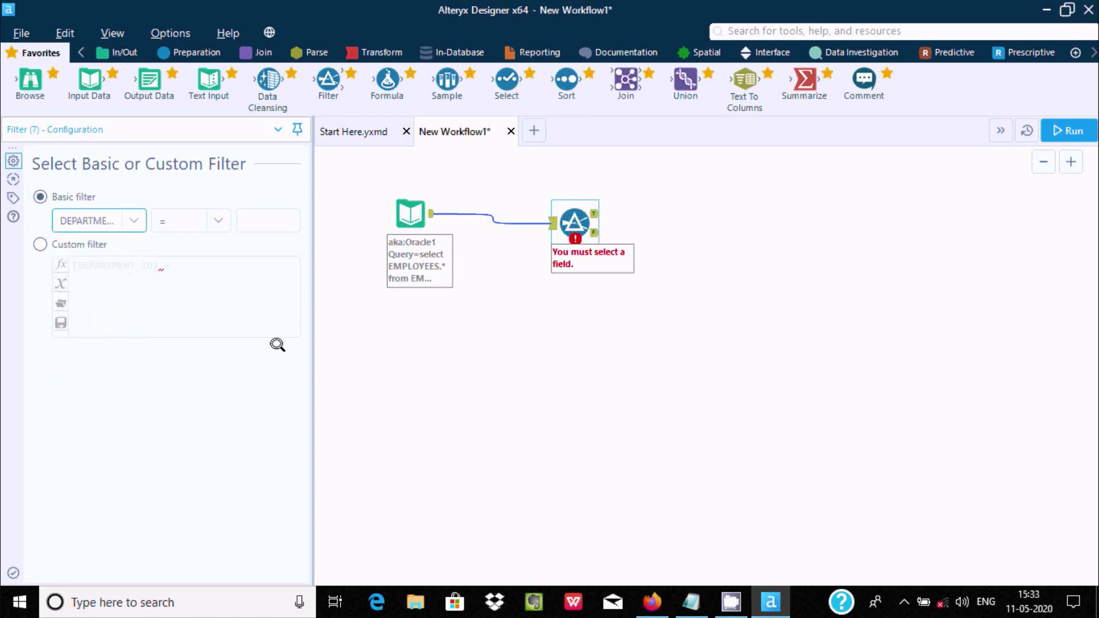
left_click(241, 217)
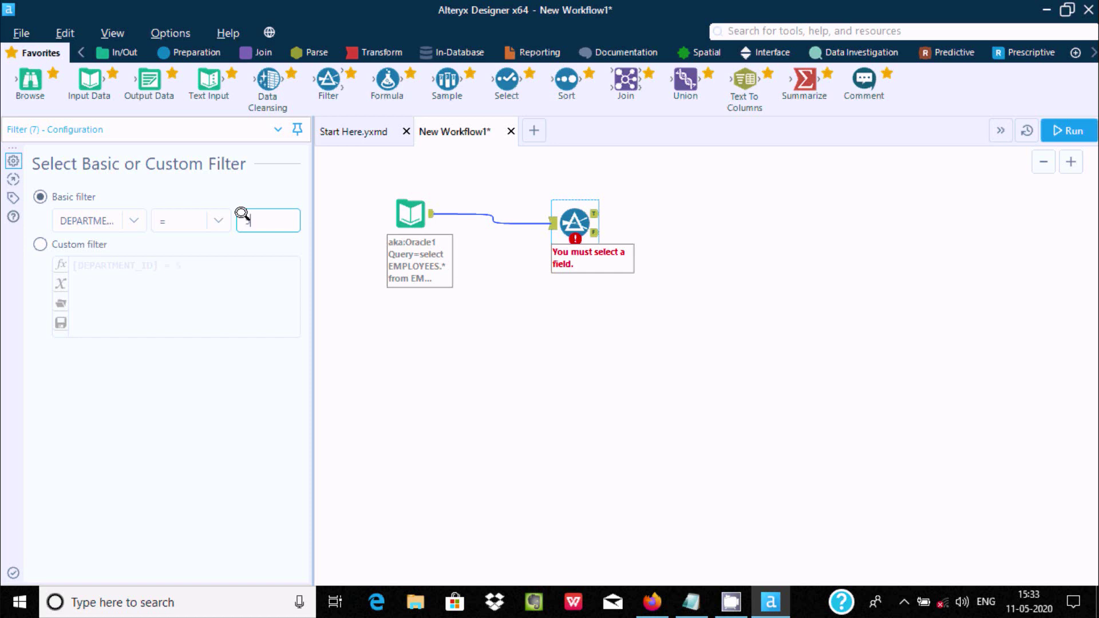
type("50")
left_click(703, 329)
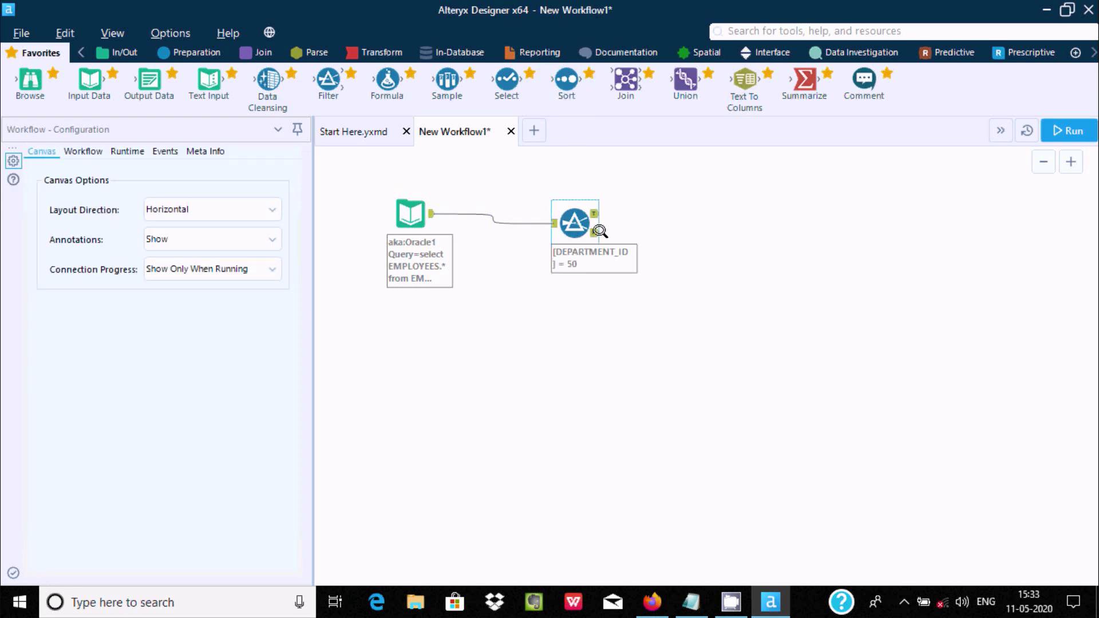
Add a Report Text tool right of the Filter and connect the Filter's True output to it
left_click(536, 52)
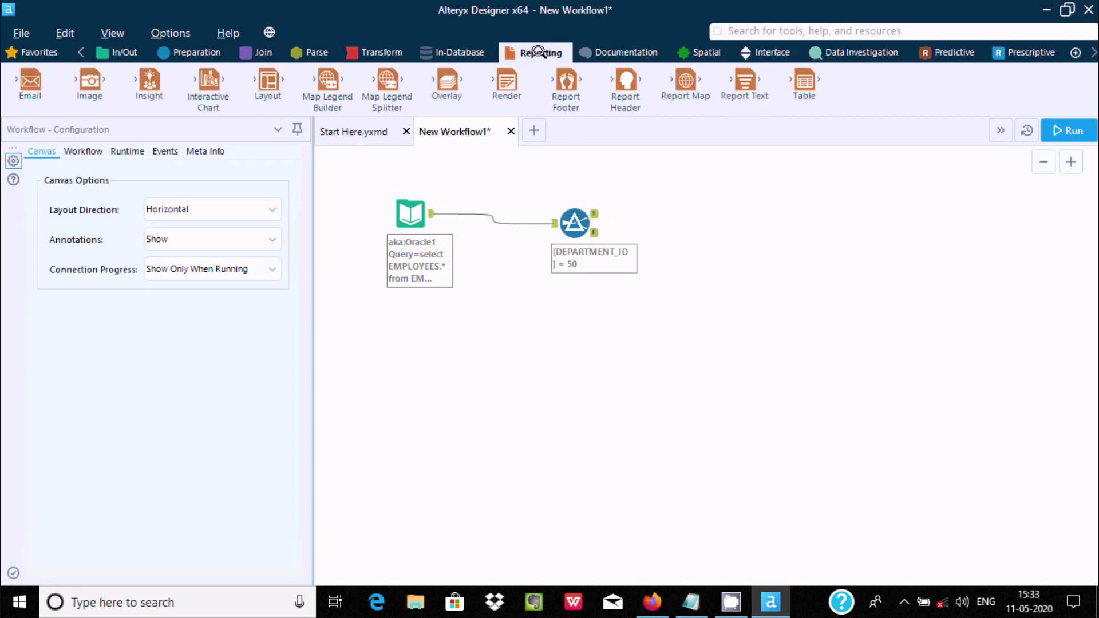
left_click_drag(745, 83, 765, 238)
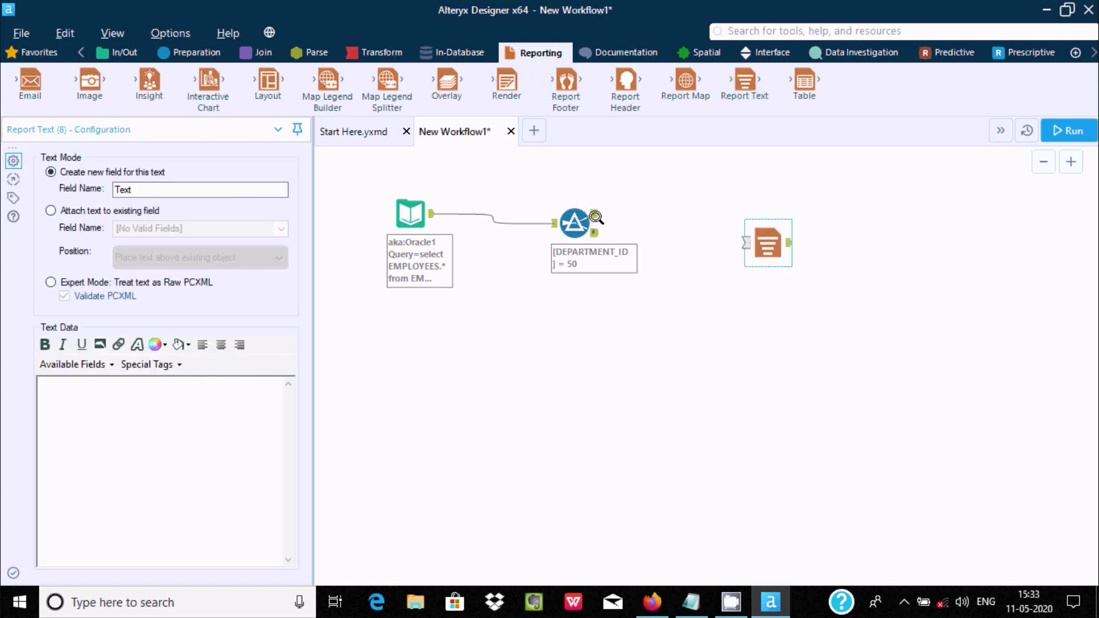
left_click_drag(597, 215, 745, 242)
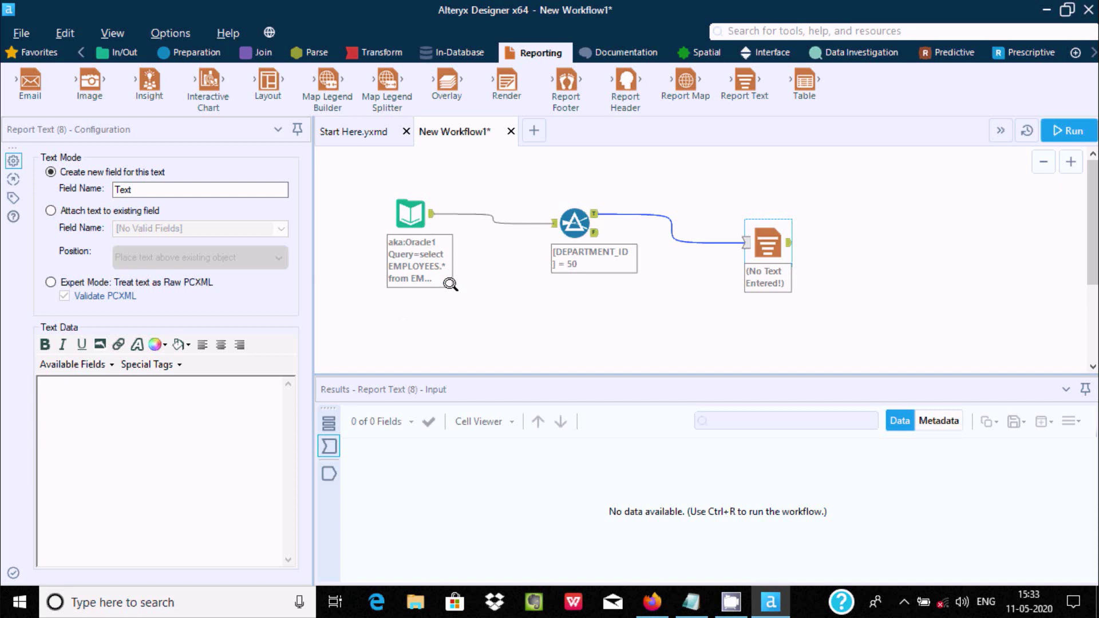
Run the workflow and view the 107 EMPLOYEES records from the Oracle input
left_click(1054, 128)
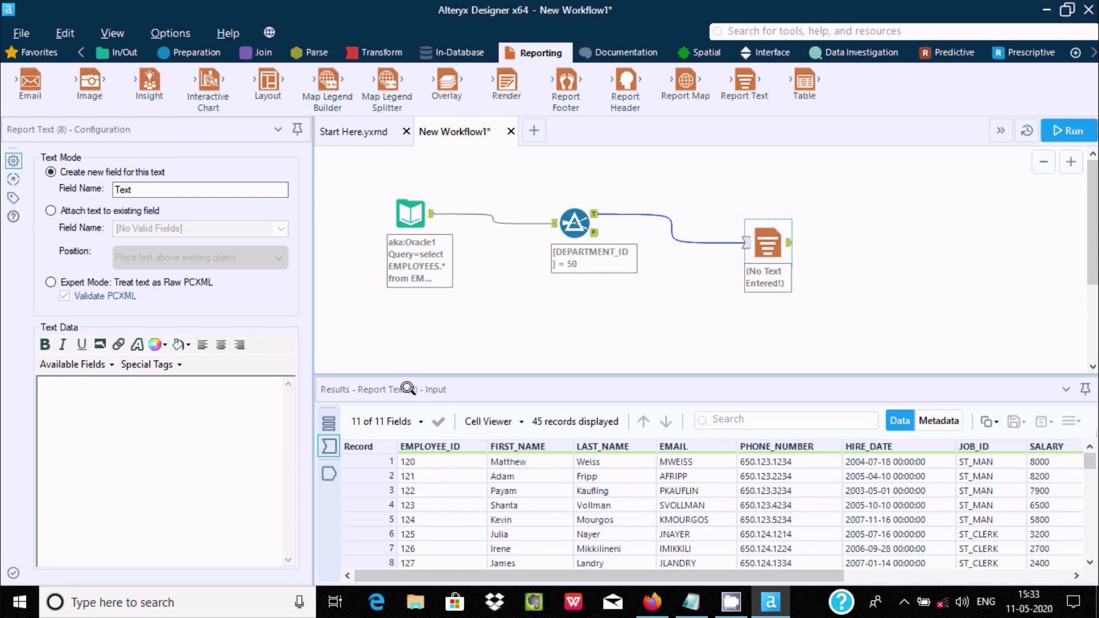
left_click(407, 199)
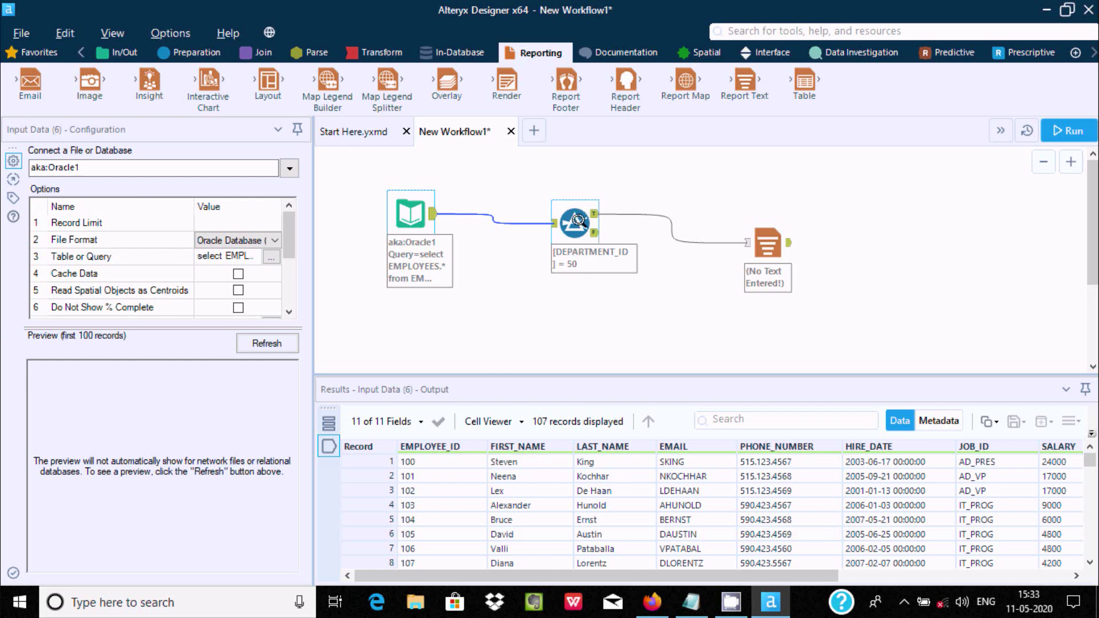
Check Report Text's 45 records all have DEPARTMENT_ID 50, then bring up the Filter's operator choices
left_click(577, 221)
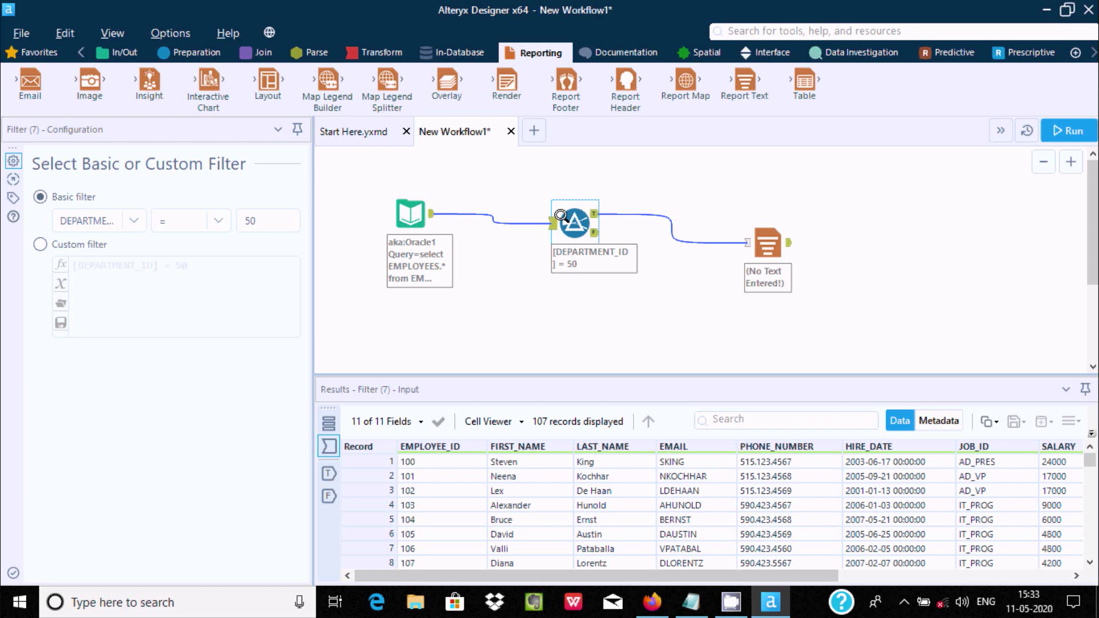
left_click(768, 244)
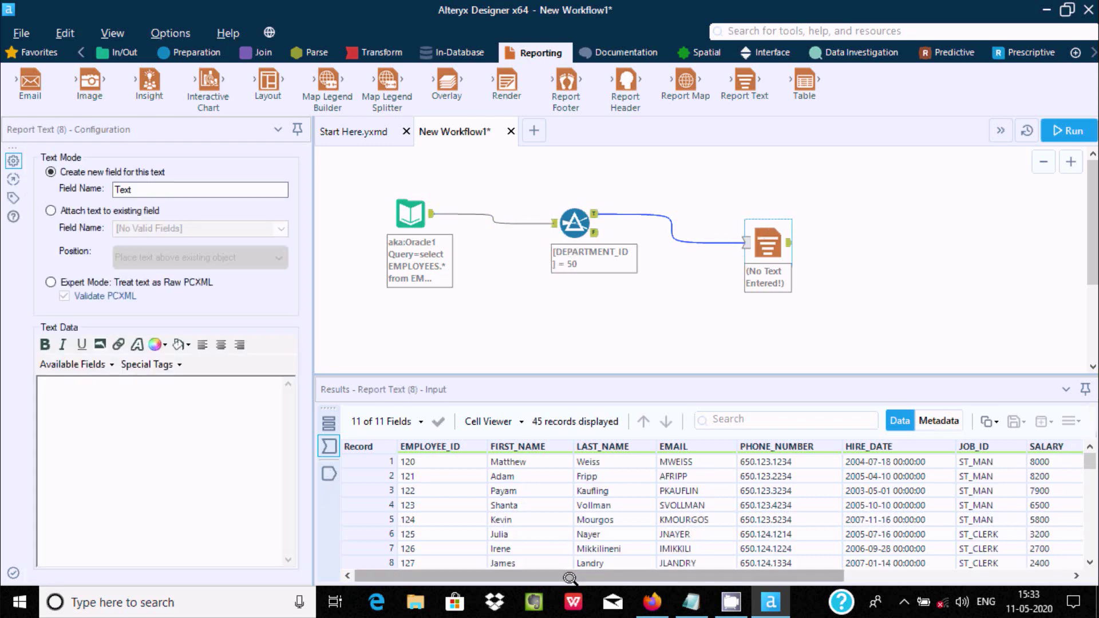
left_click_drag(571, 575, 794, 585)
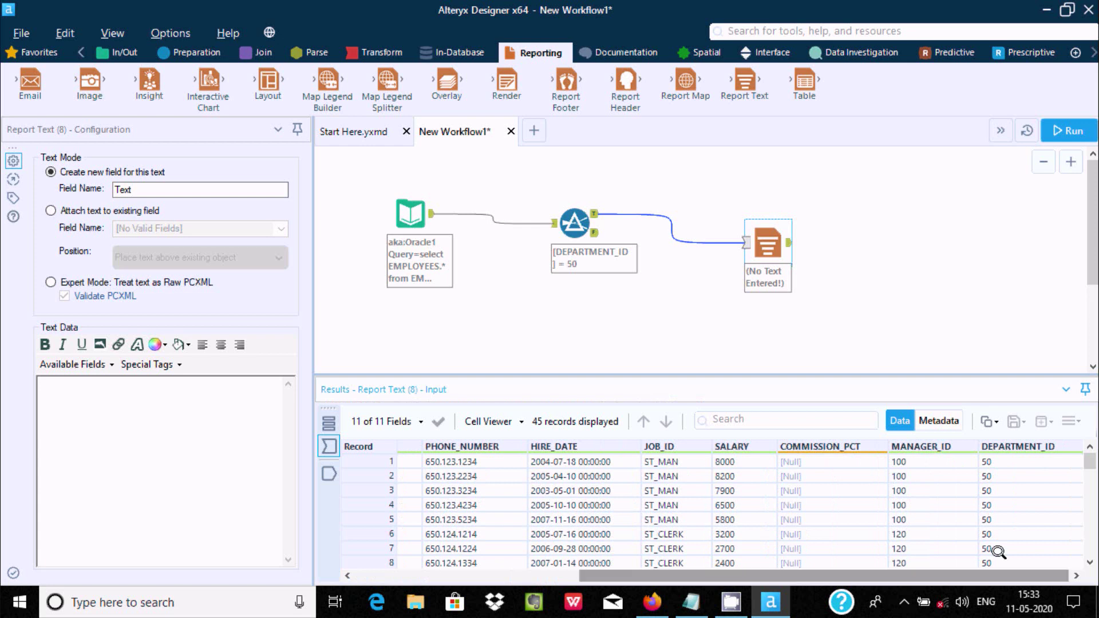
left_click_drag(1090, 461, 1092, 545)
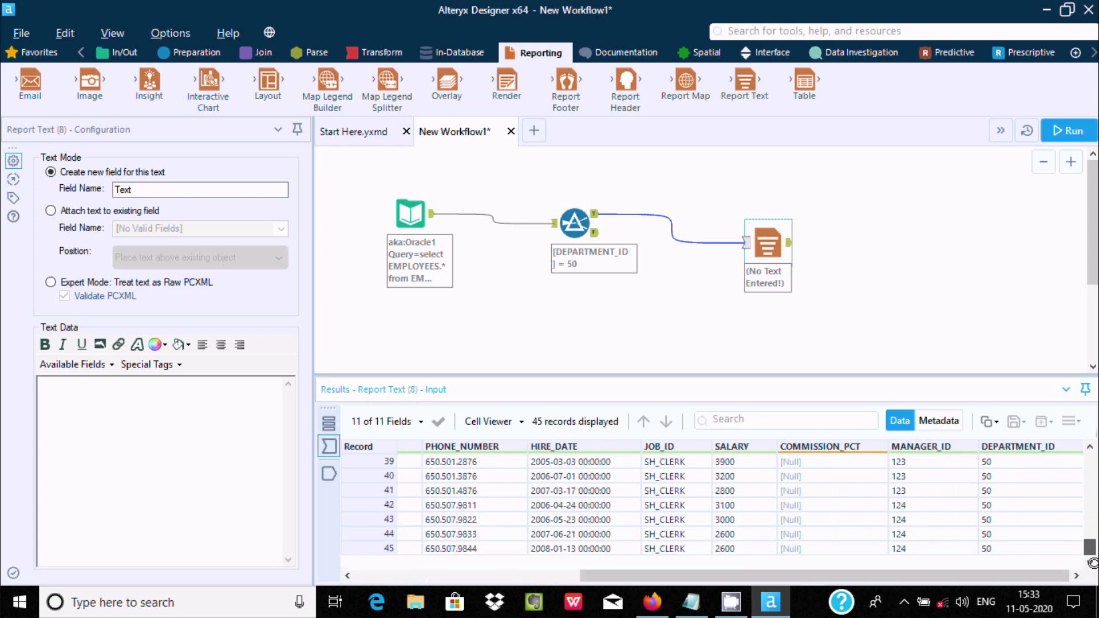
scroll(1092, 563, "up", 13)
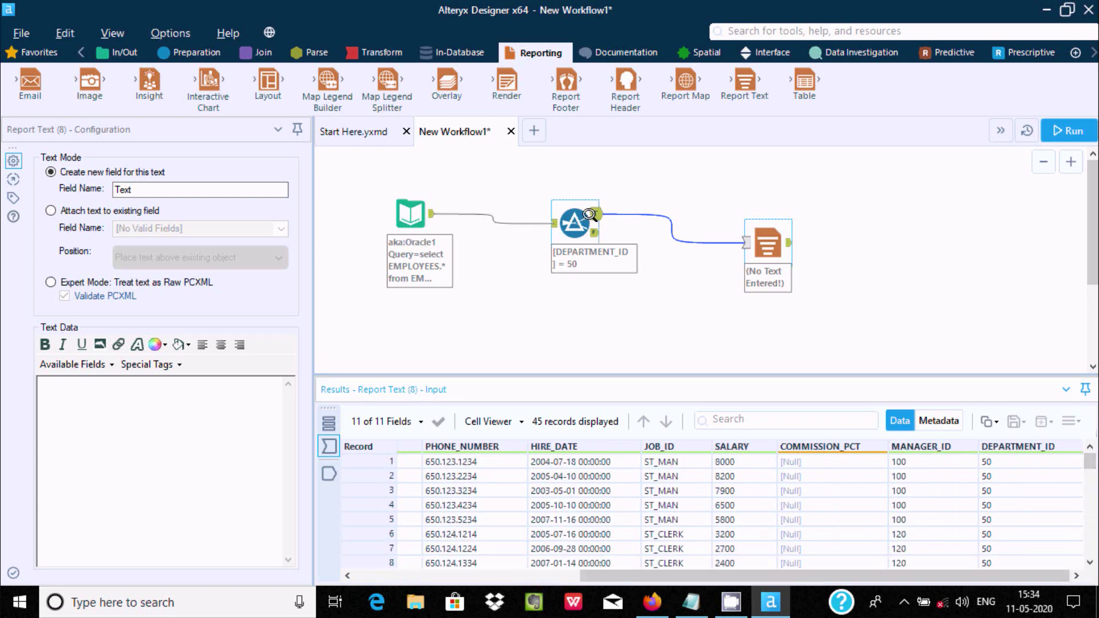
left_click(575, 216)
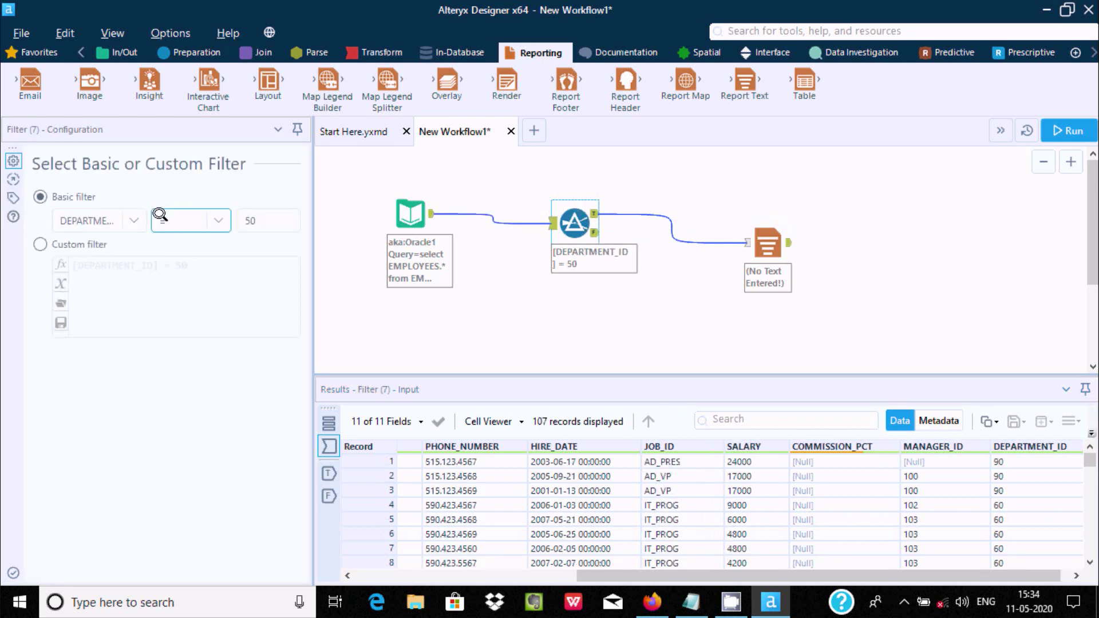
left_click(221, 219)
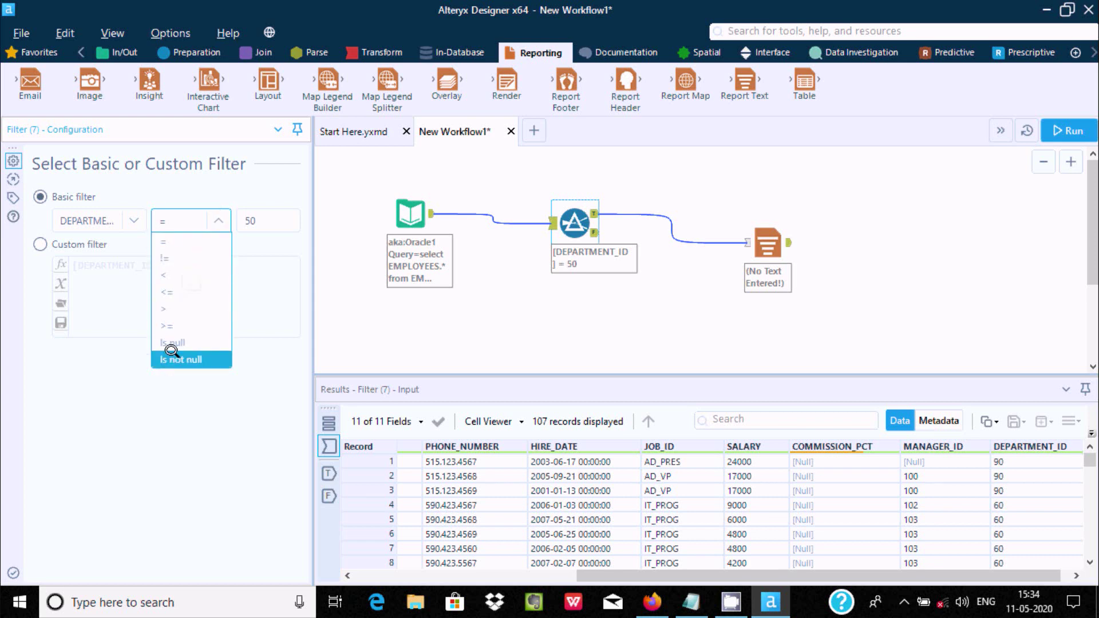
Switch the Filter's operator from = to != so the condition reads DEPARTMENT_ID != 50
left_click(170, 258)
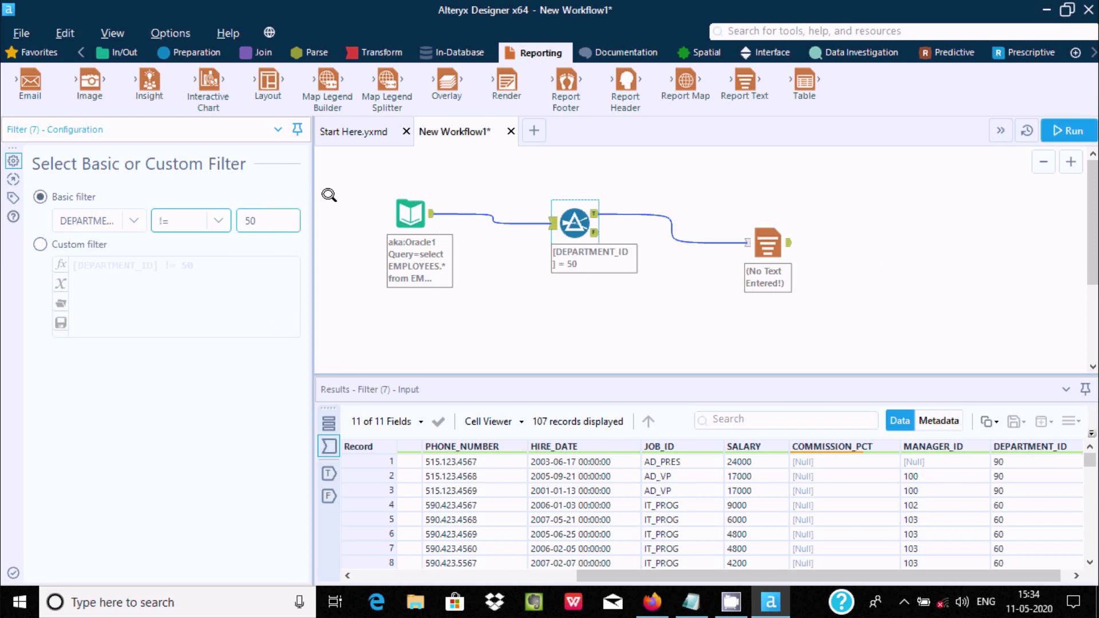
left_click(694, 174)
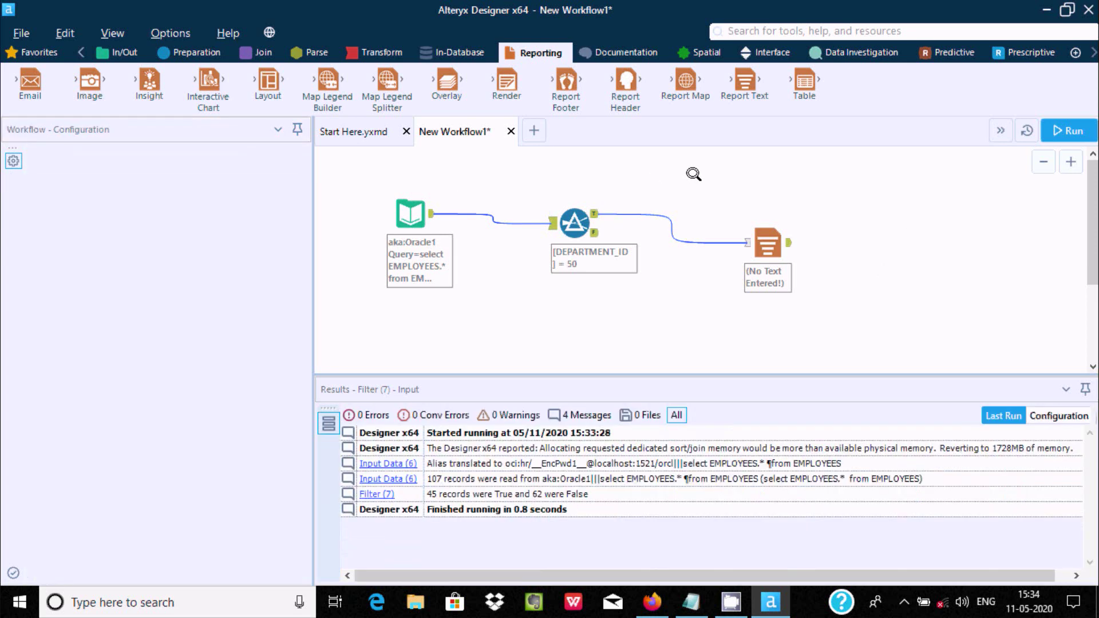
Rerun the workflow and review the 62 non-department-50 records reaching Report Text
left_click(1066, 122)
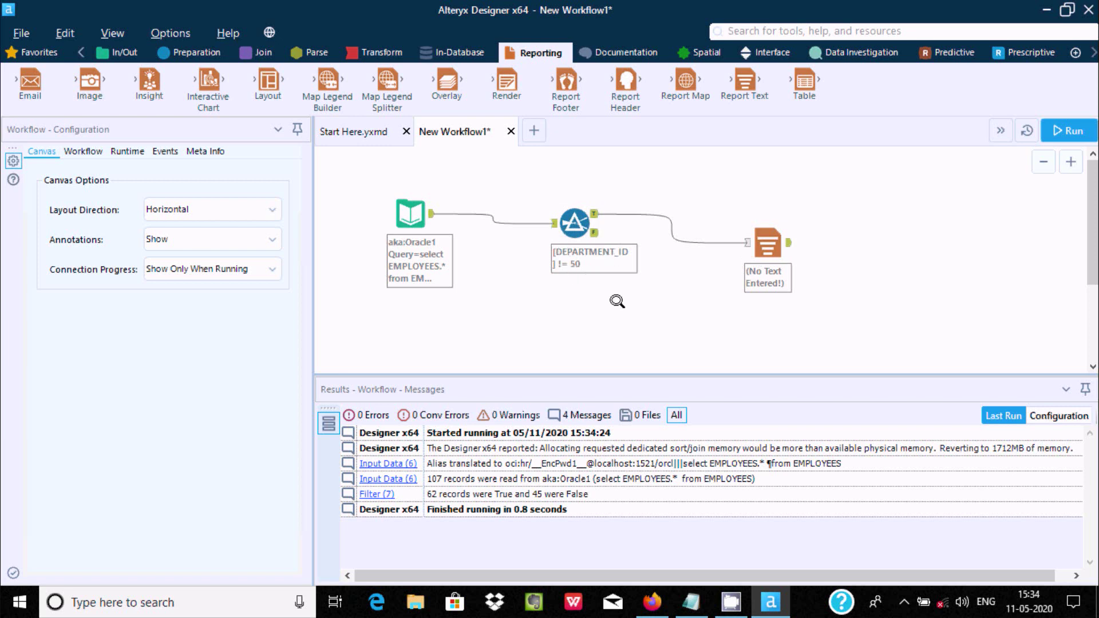
left_click(572, 216)
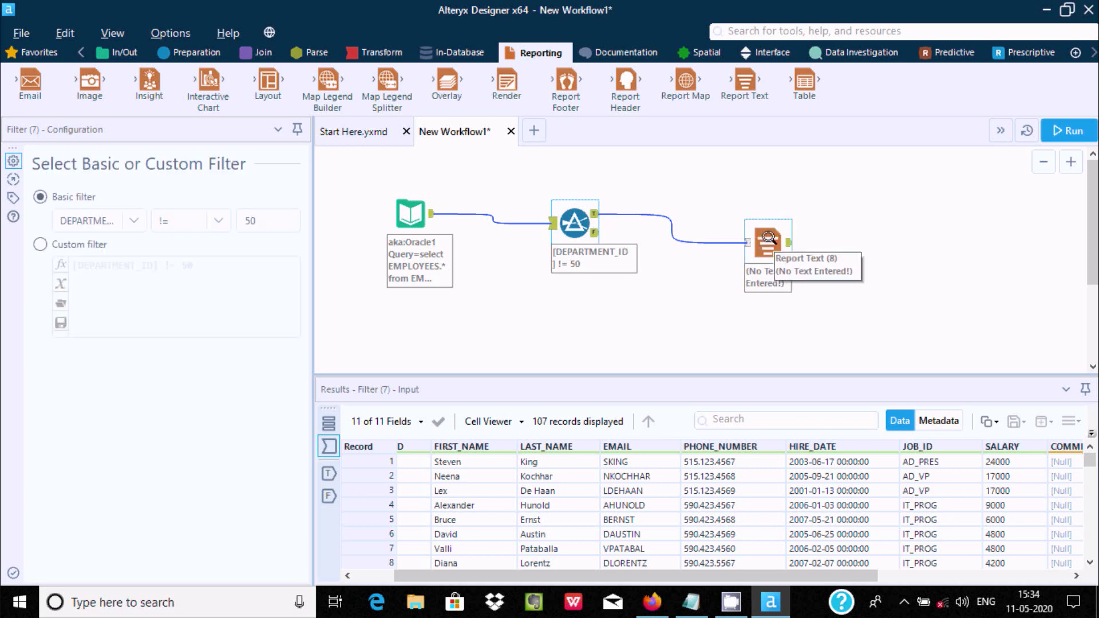
left_click(766, 243)
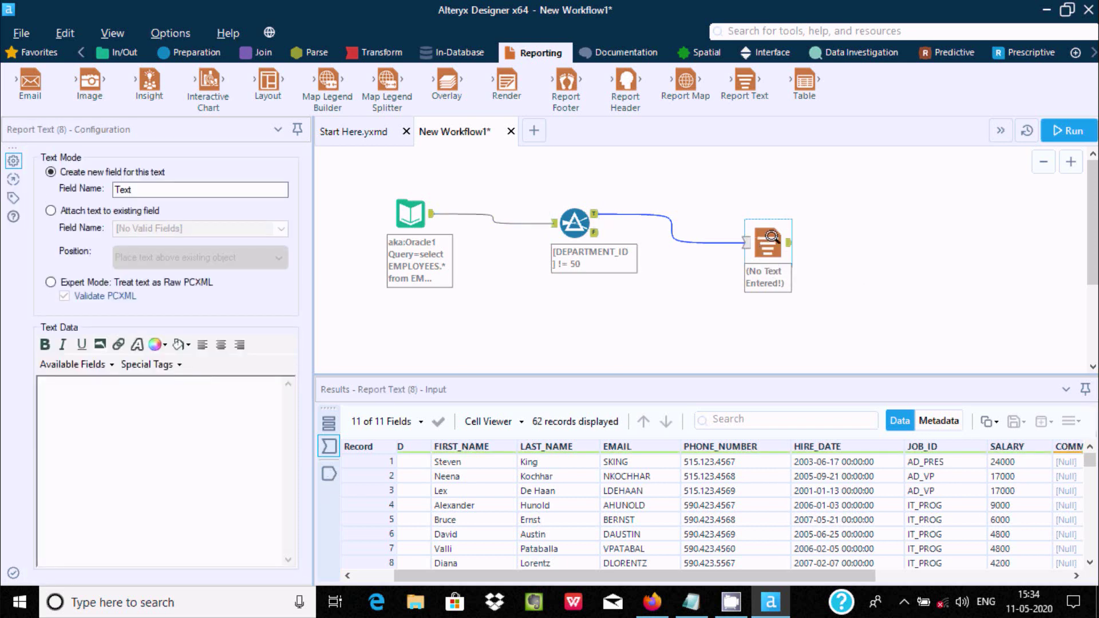
left_click_drag(822, 575, 1017, 576)
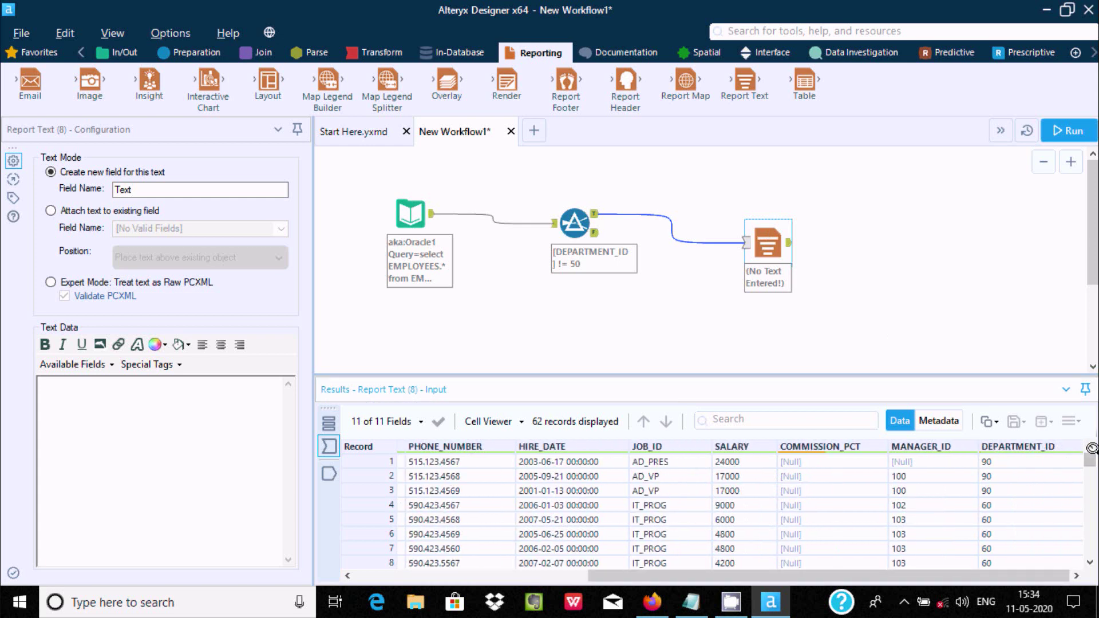
left_click_drag(1091, 449, 1078, 371)
left_click(571, 223)
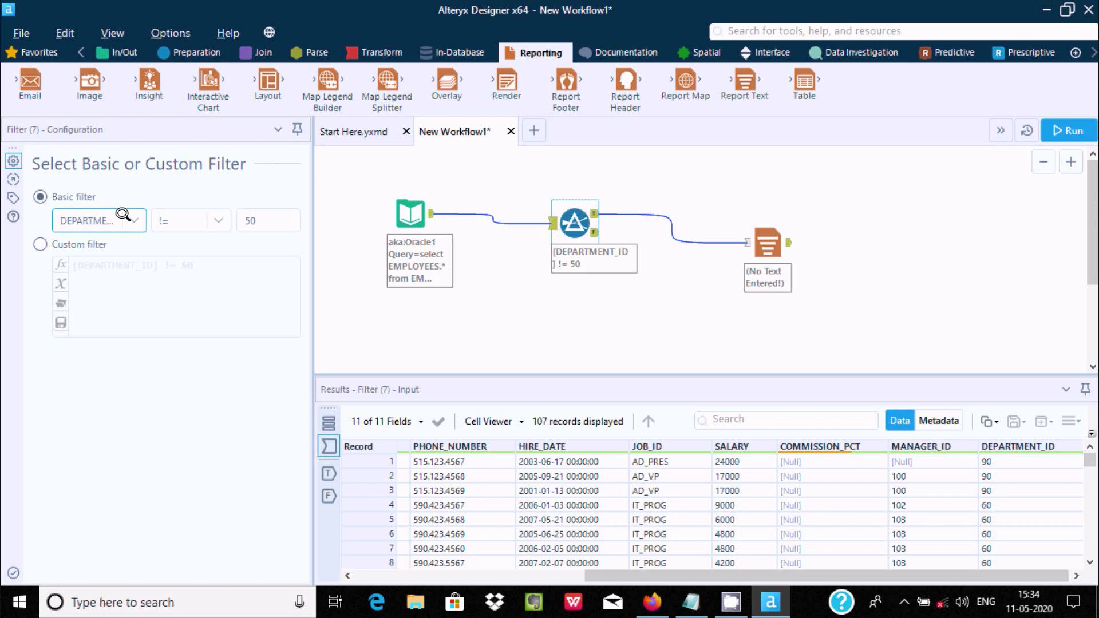
Set the Filter's basic condition to SALARY >= 10000 and apply it
left_click(127, 215)
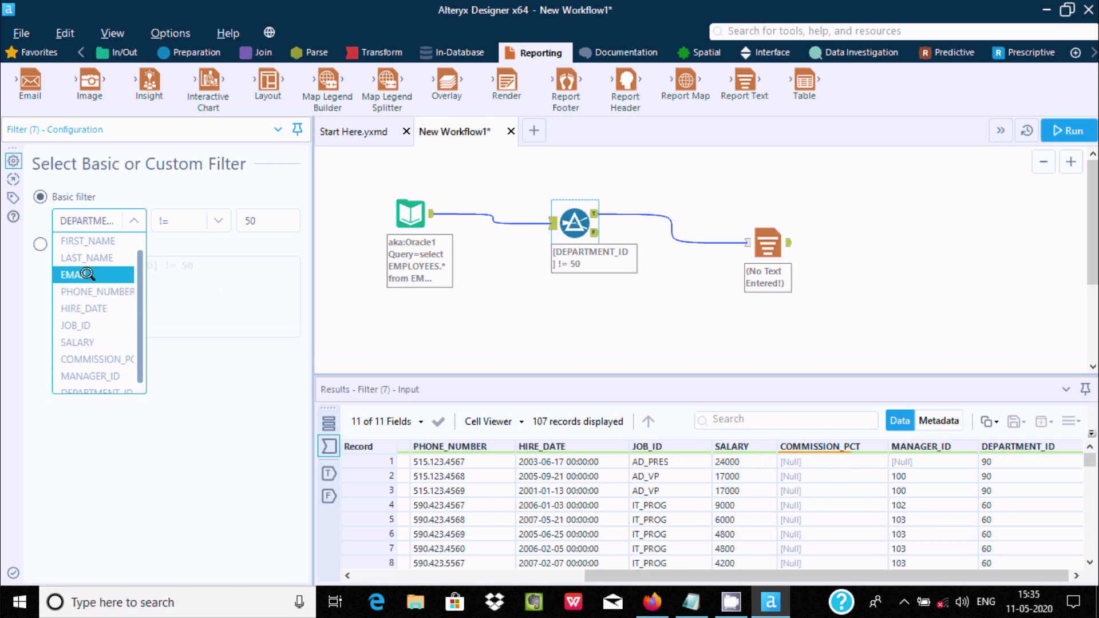
left_click(88, 339)
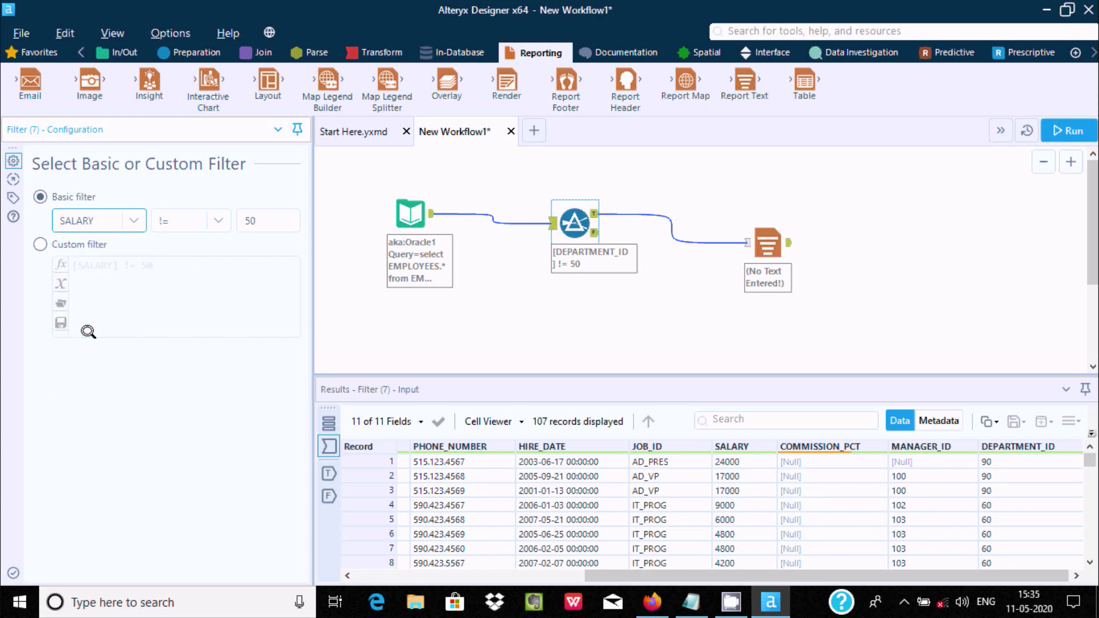
left_click(221, 212)
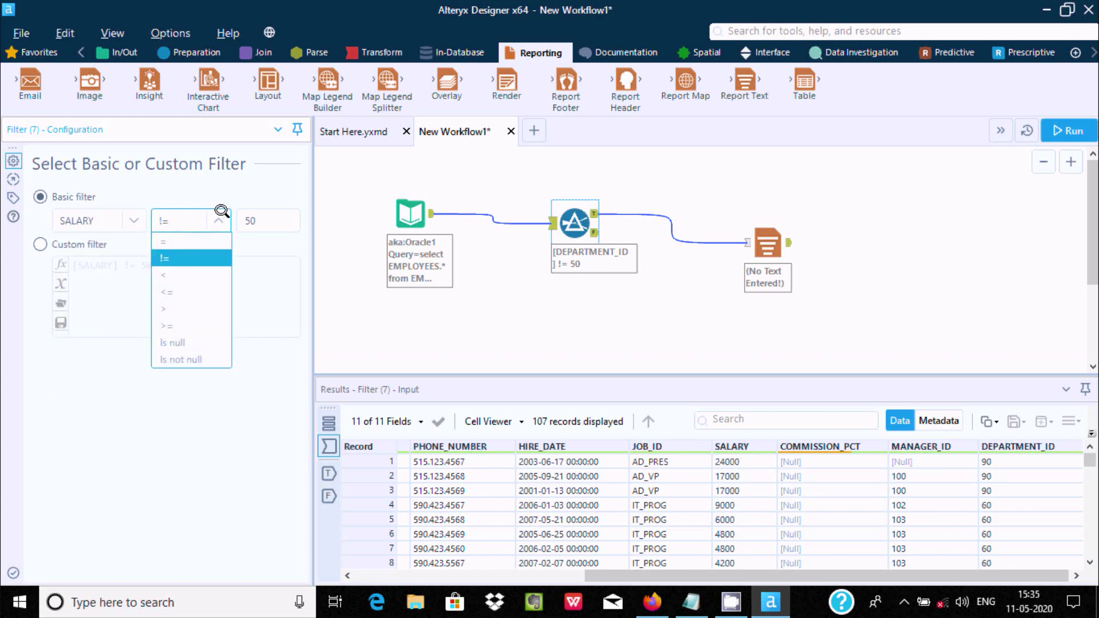
left_click(182, 322)
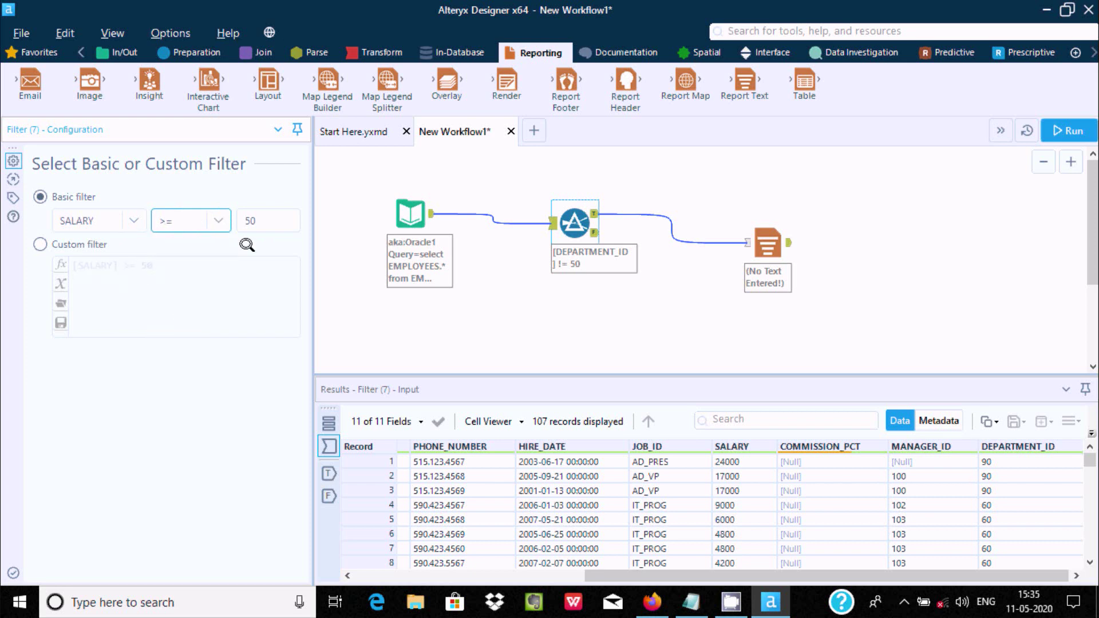
left_click(265, 221)
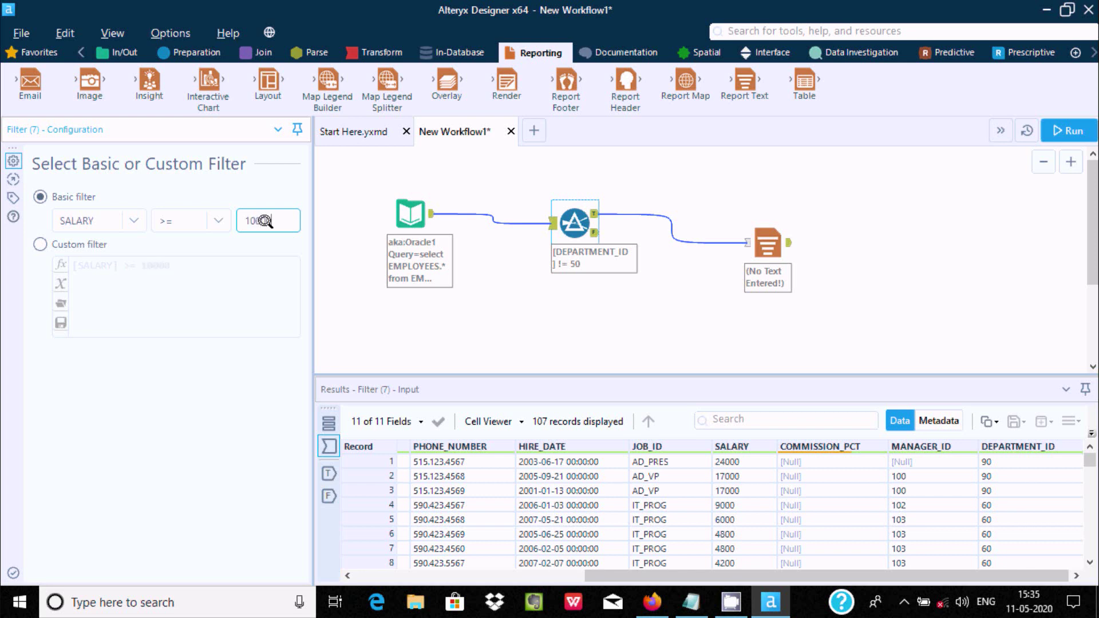
left_click(554, 171)
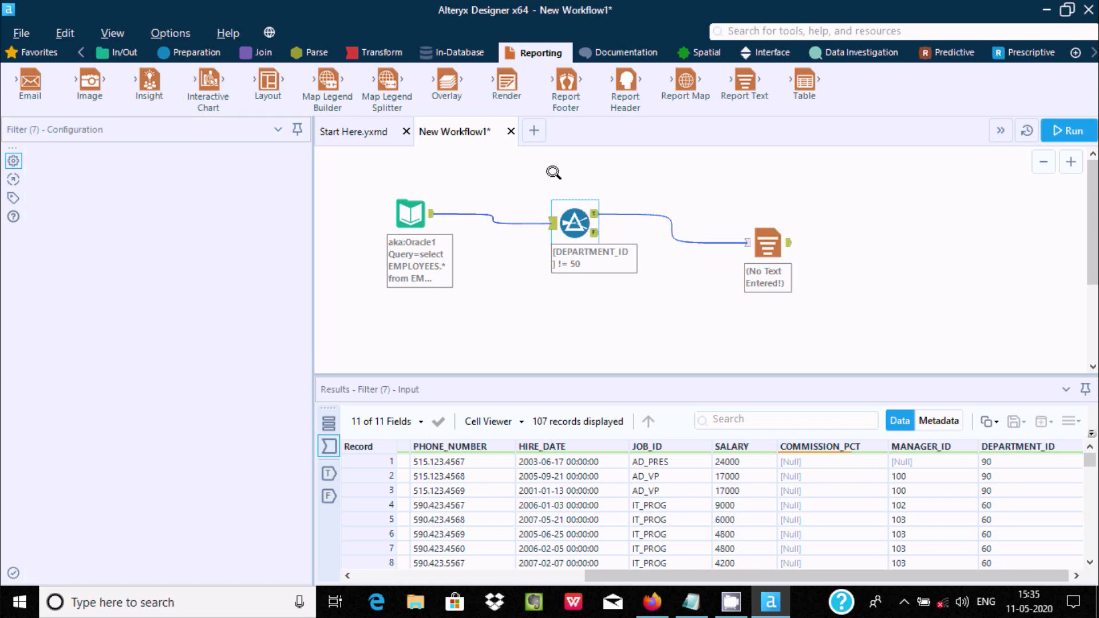
left_click(1061, 128)
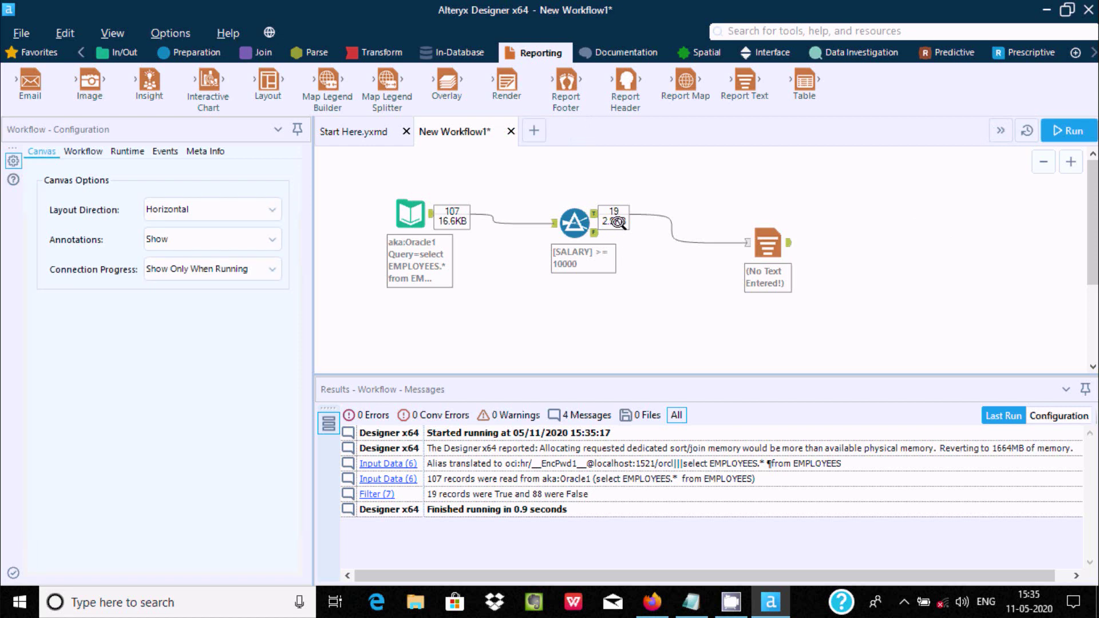
left_click(583, 243)
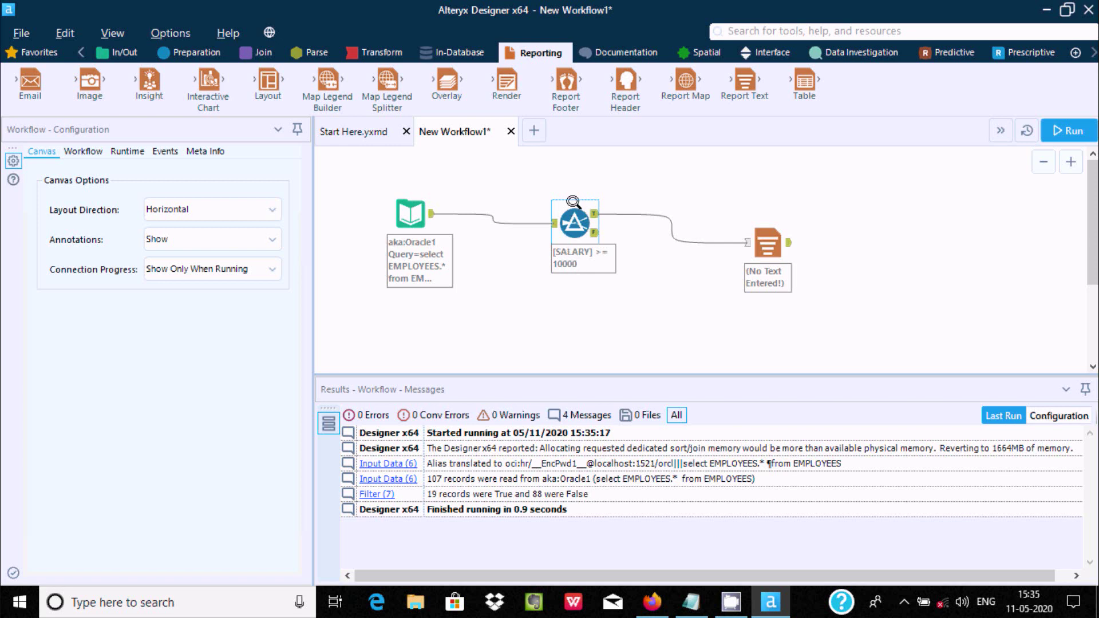
left_click(571, 224)
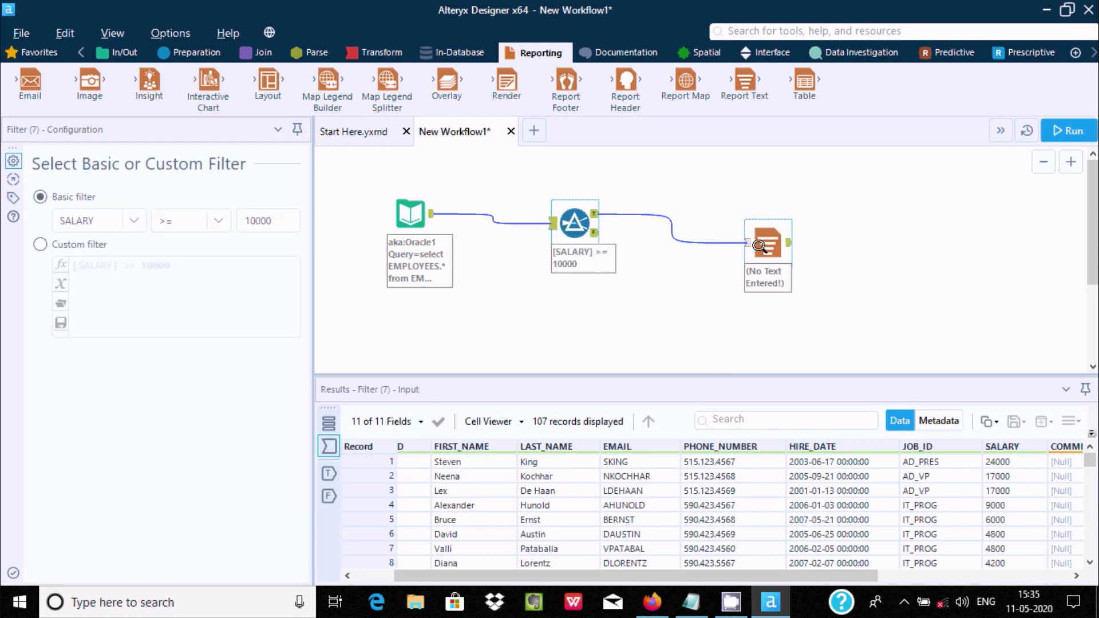
left_click(766, 244)
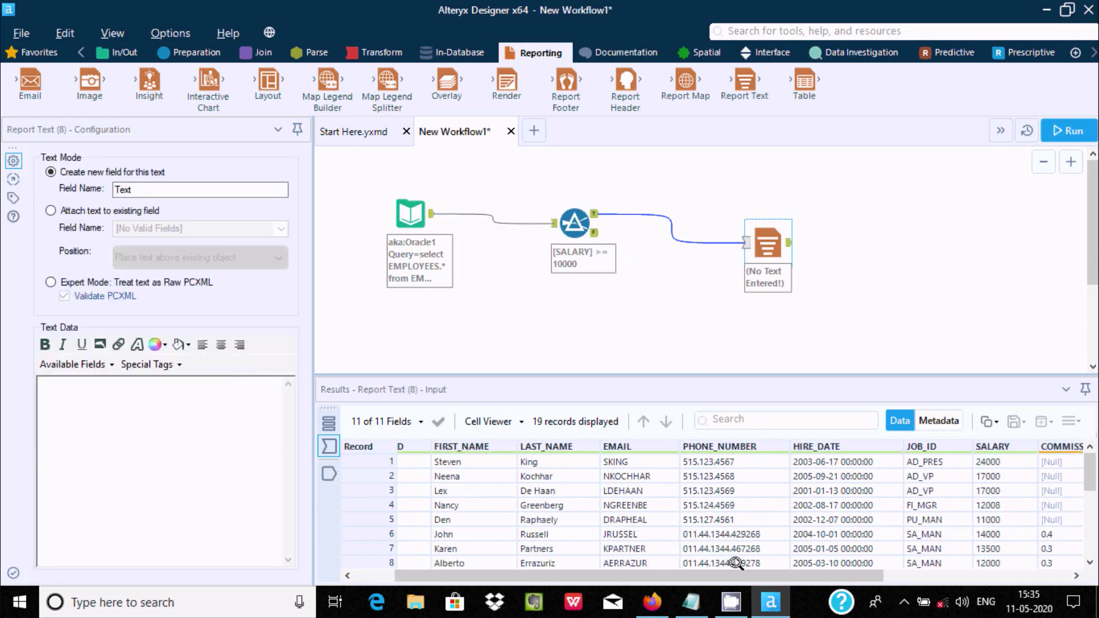
left_click_drag(736, 564, 906, 575)
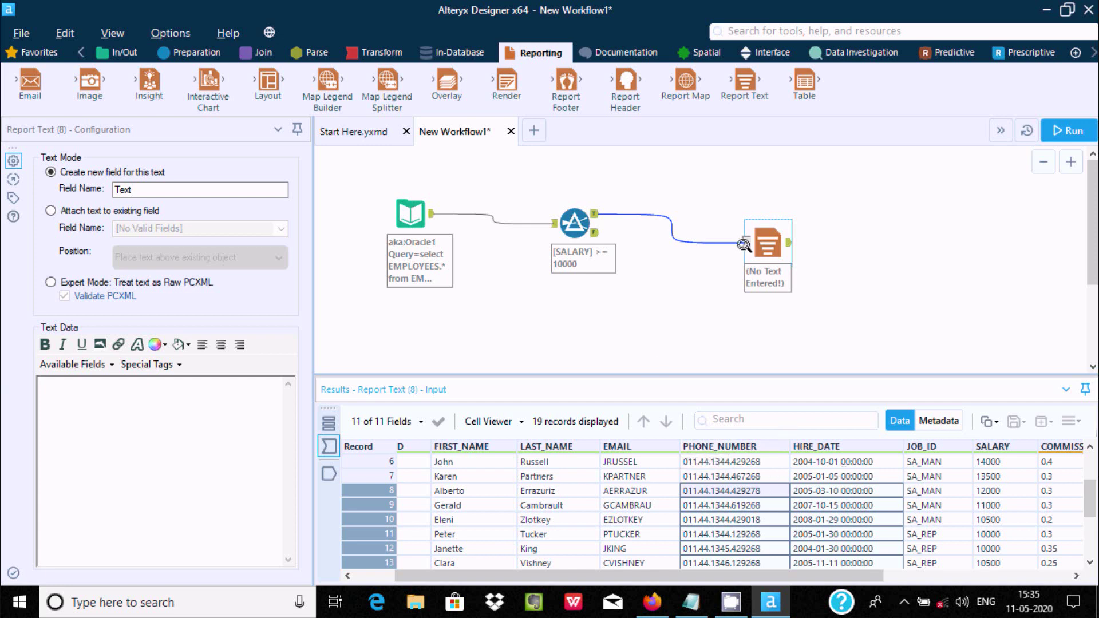
left_click(568, 217)
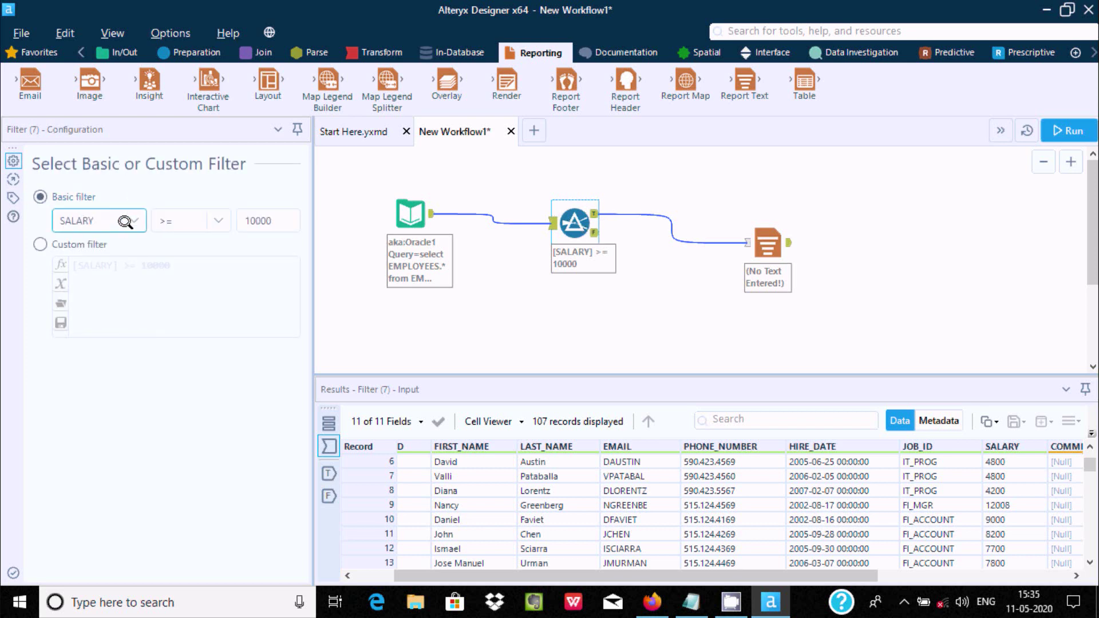
Replace the basic filter with the custom expression [SALARY] >= 10000 && [DEPARTMENT_ID] = 60
left_click(94, 222)
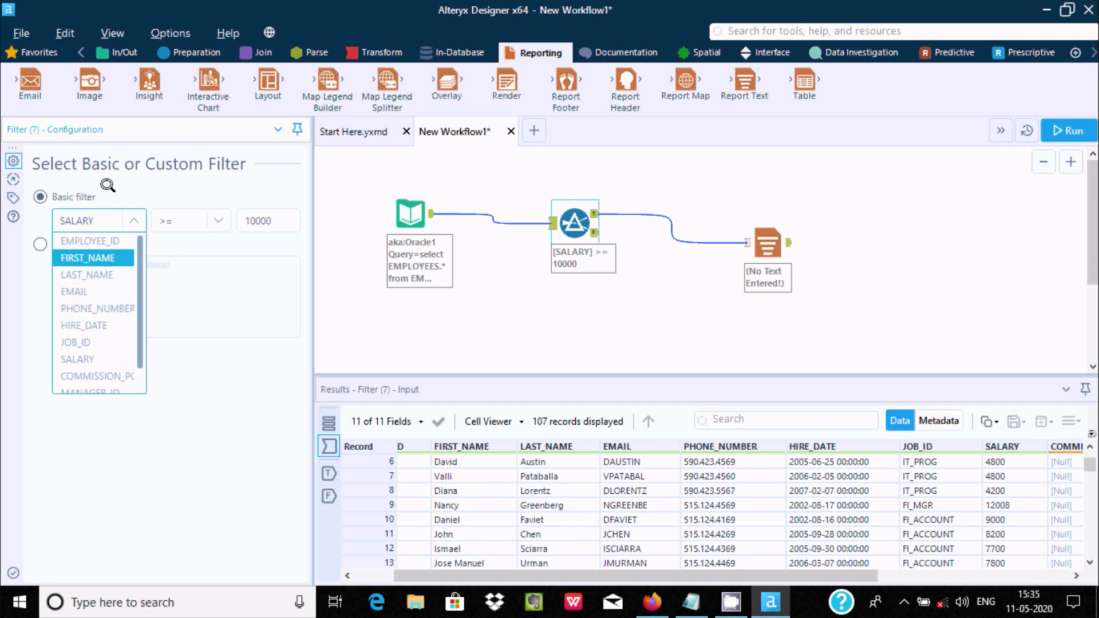
left_click(37, 241)
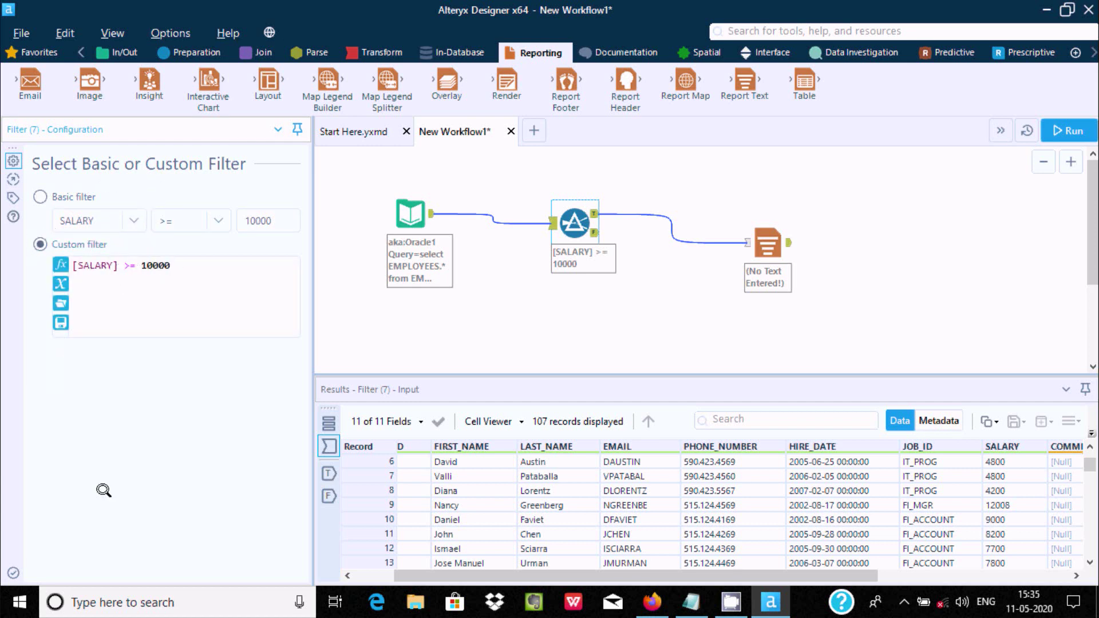
left_click_drag(466, 574, 715, 591)
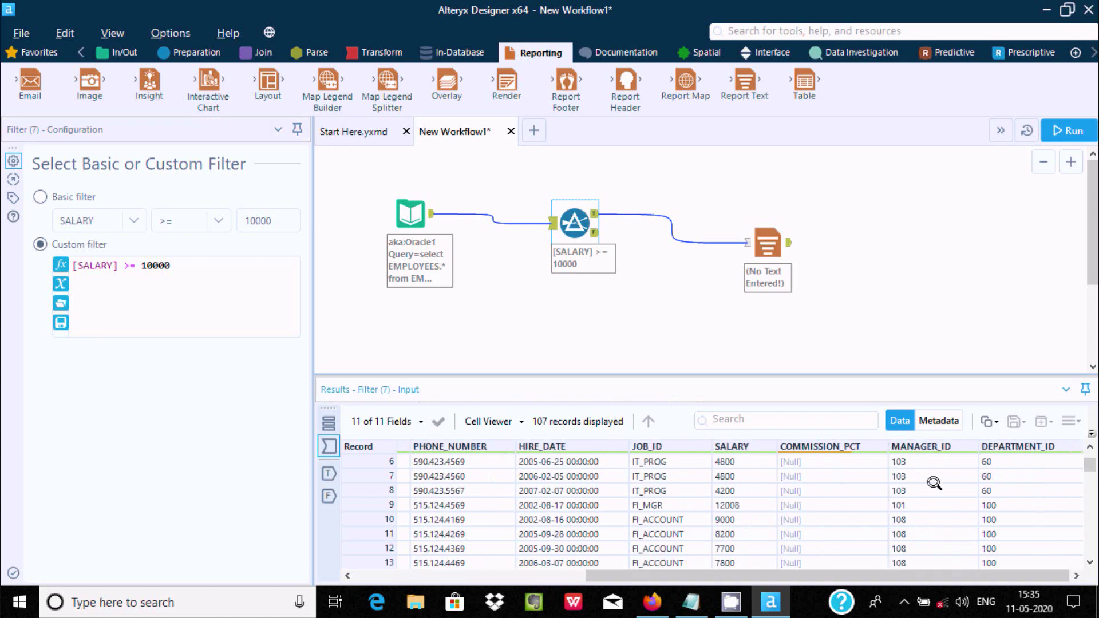
left_click(178, 265)
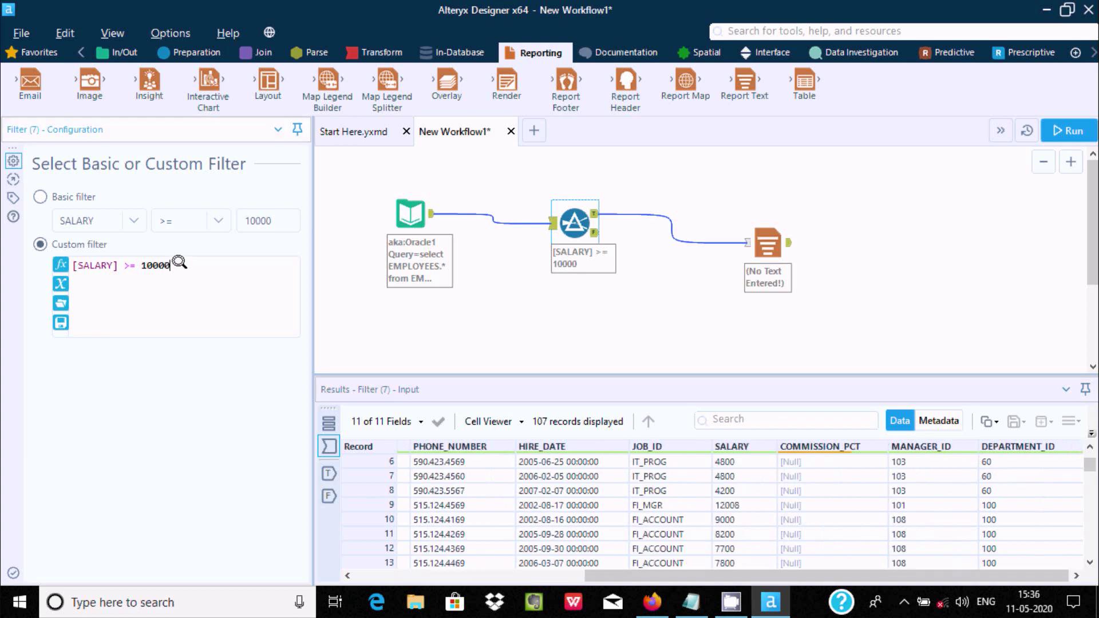
left_click(59, 283)
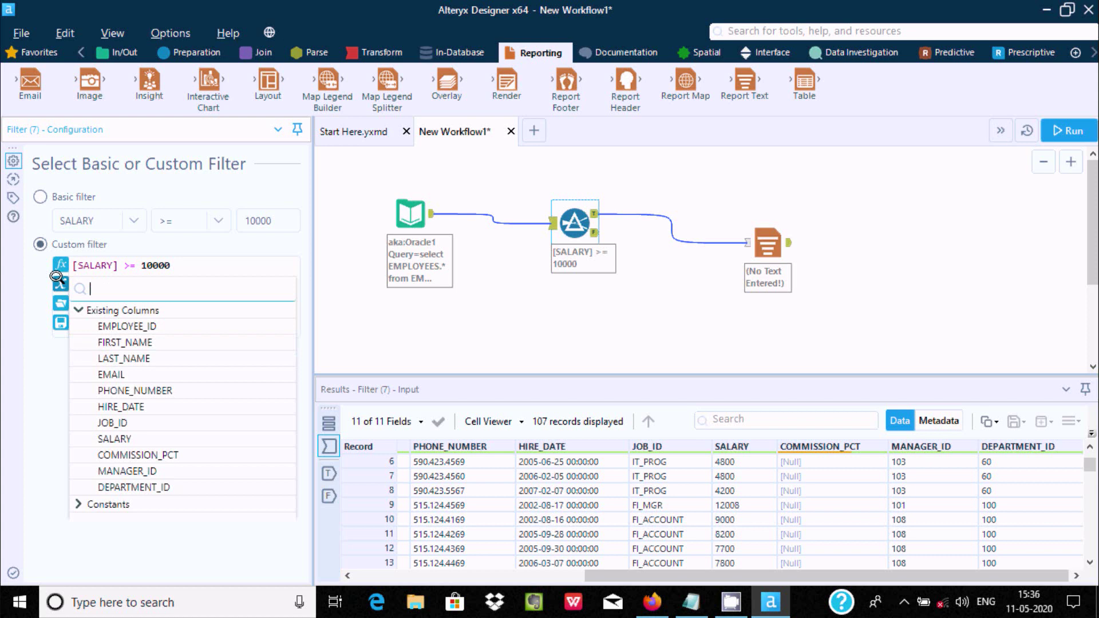
left_click(100, 488)
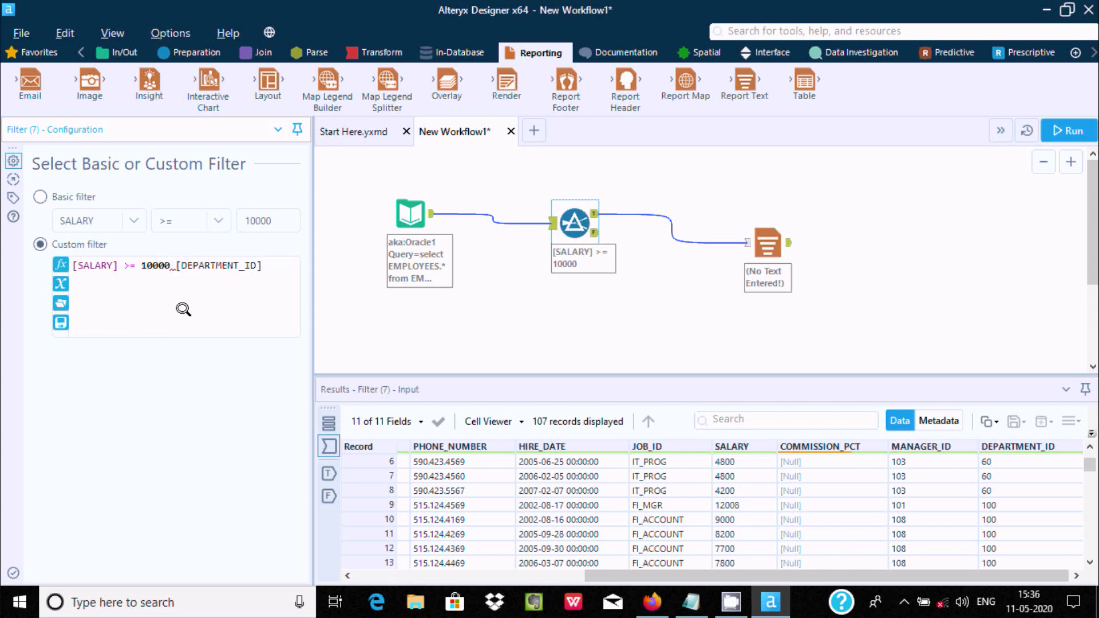
type("&&")
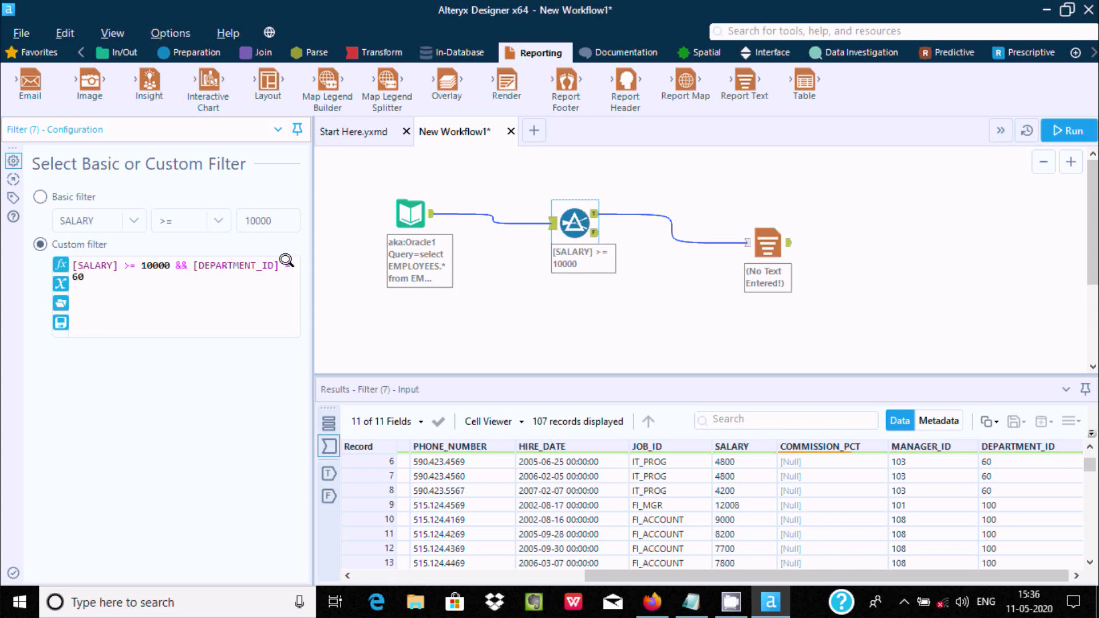
left_click(557, 174)
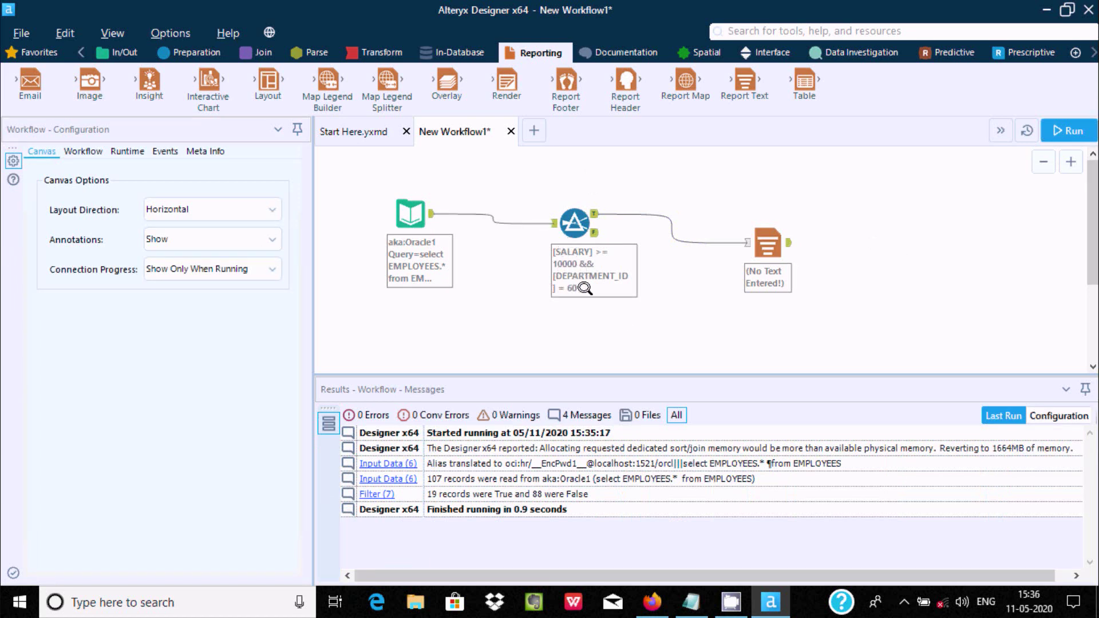
Run the workflow, confirm 0 records reach Report Text, and review the Filter's 107 incoming records
left_click(1067, 131)
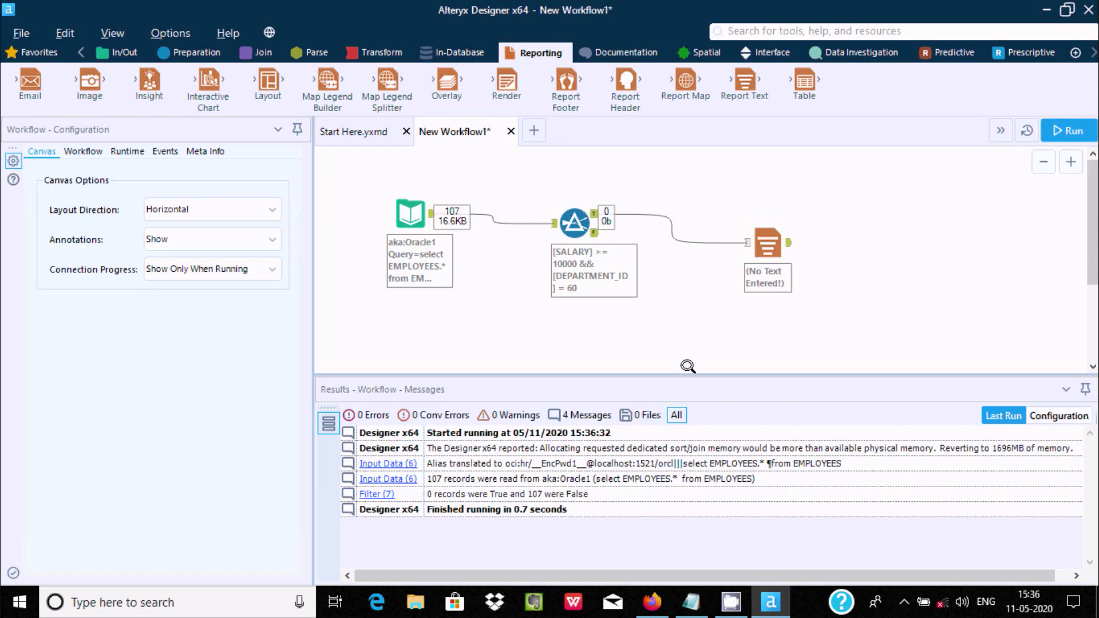
left_click(752, 241)
left_click(560, 217)
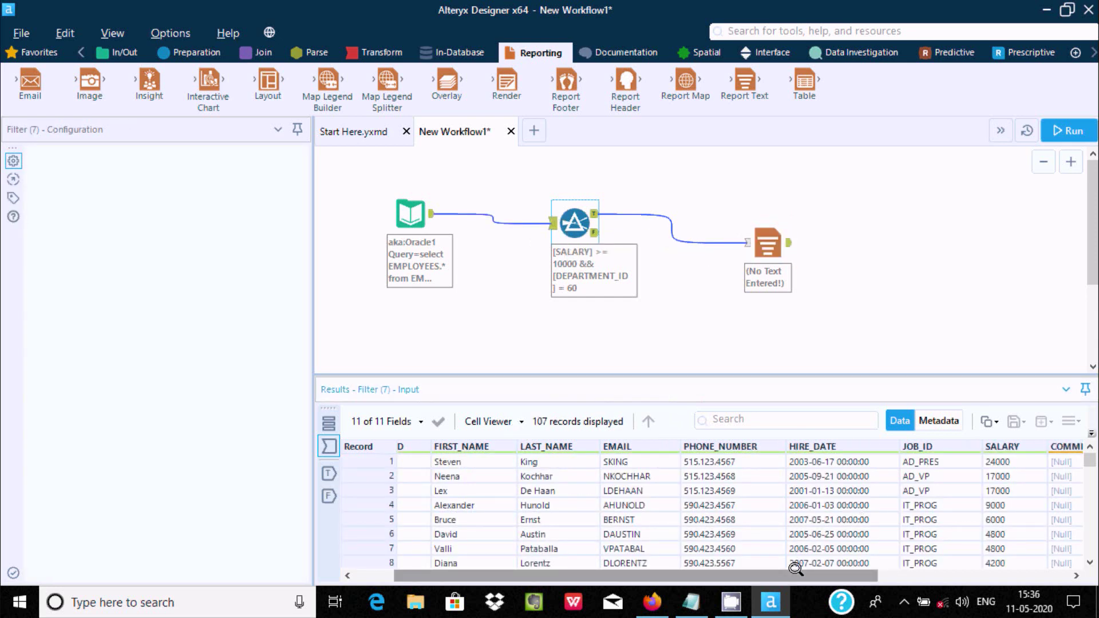
left_click_drag(797, 575, 976, 576)
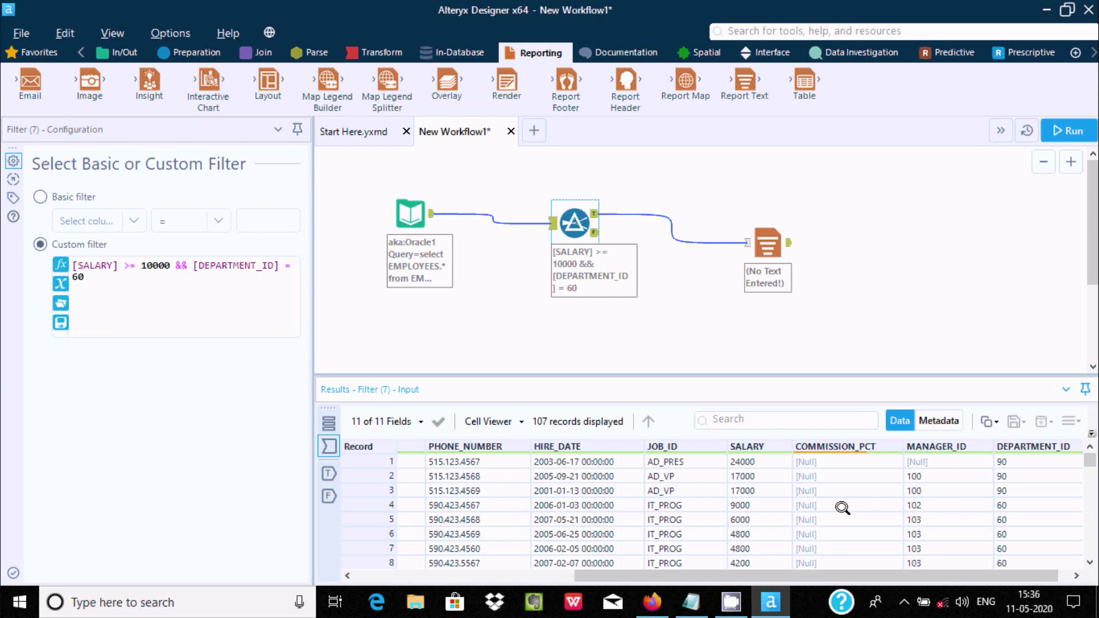
Lower the custom filter's salary threshold from 10000 to 5000
left_click(1000, 504)
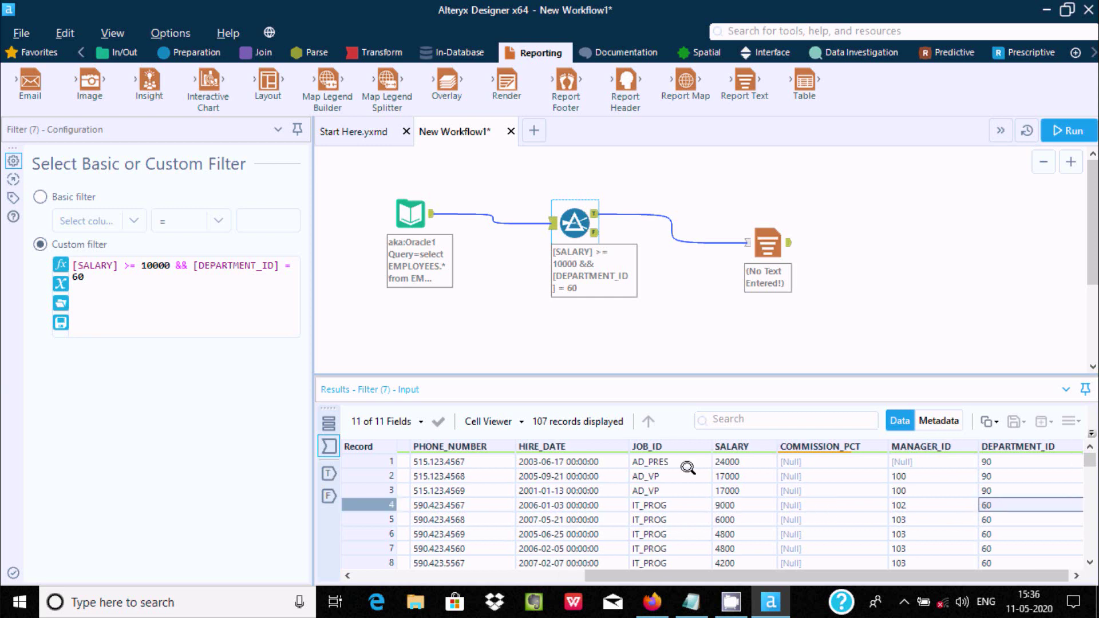
left_click(152, 265)
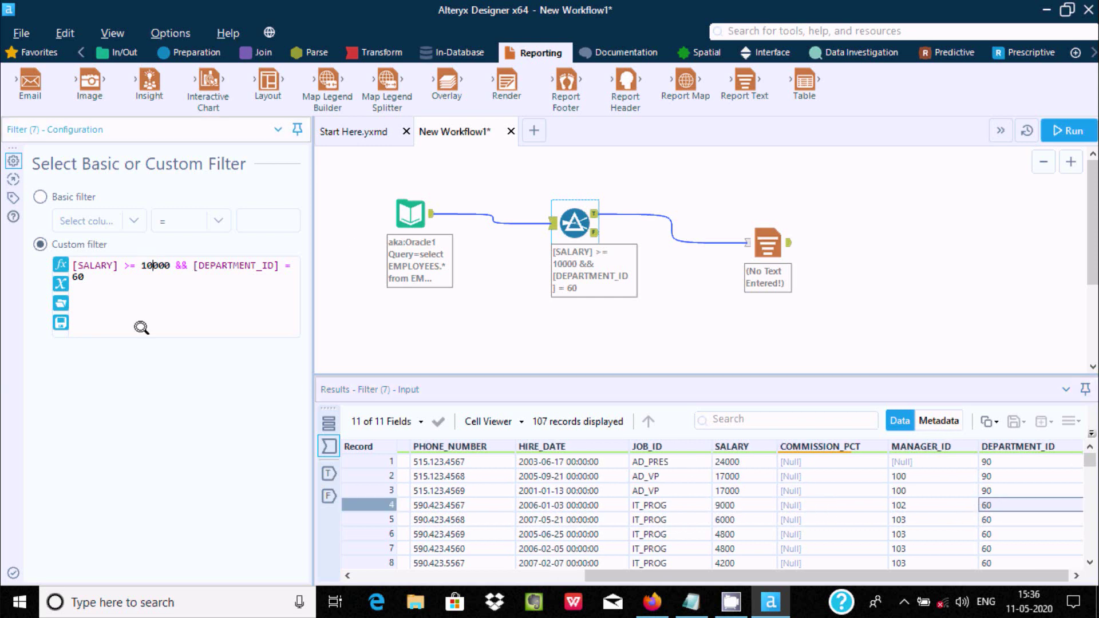
key("BackSpace")
key("BackSpace")
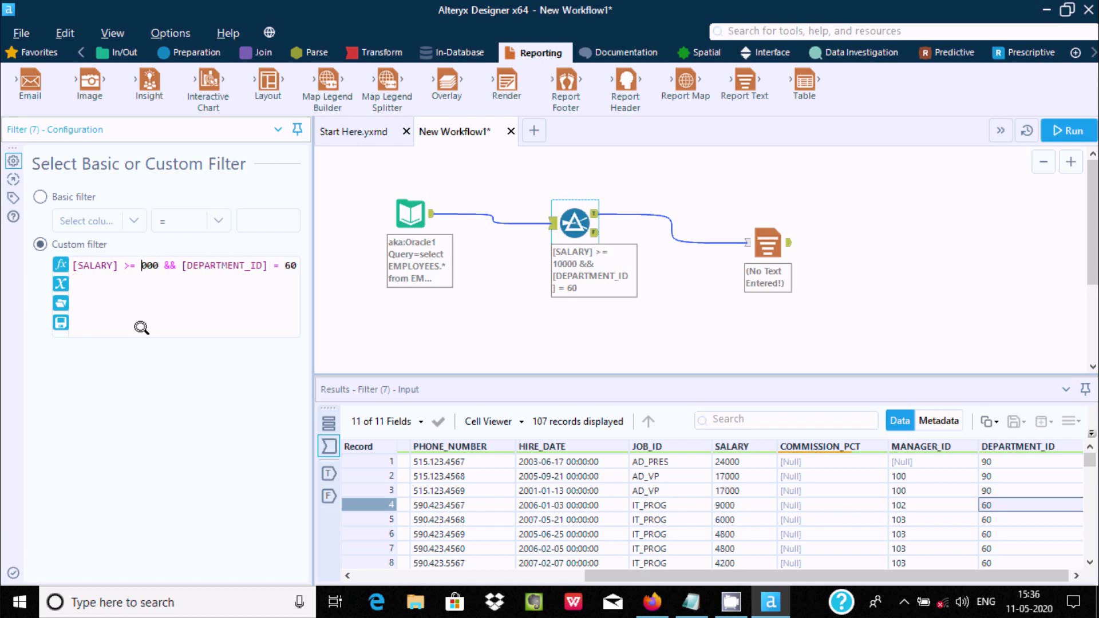
type("5")
left_click(818, 158)
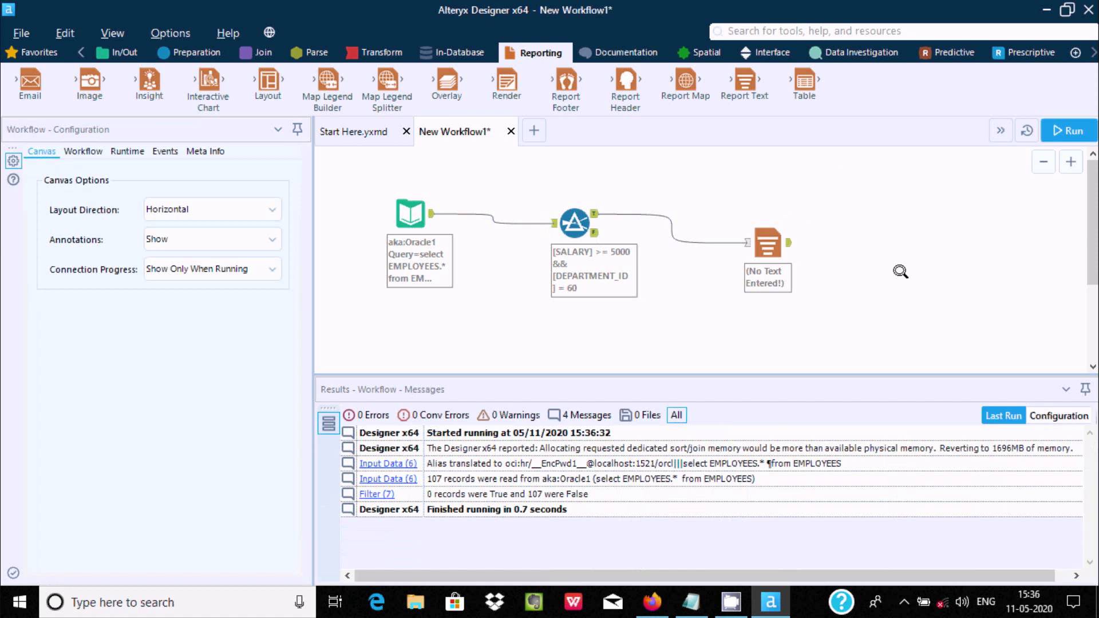
Rerun the workflow and view the 2 department-60 records reaching Report Text
left_click(1062, 131)
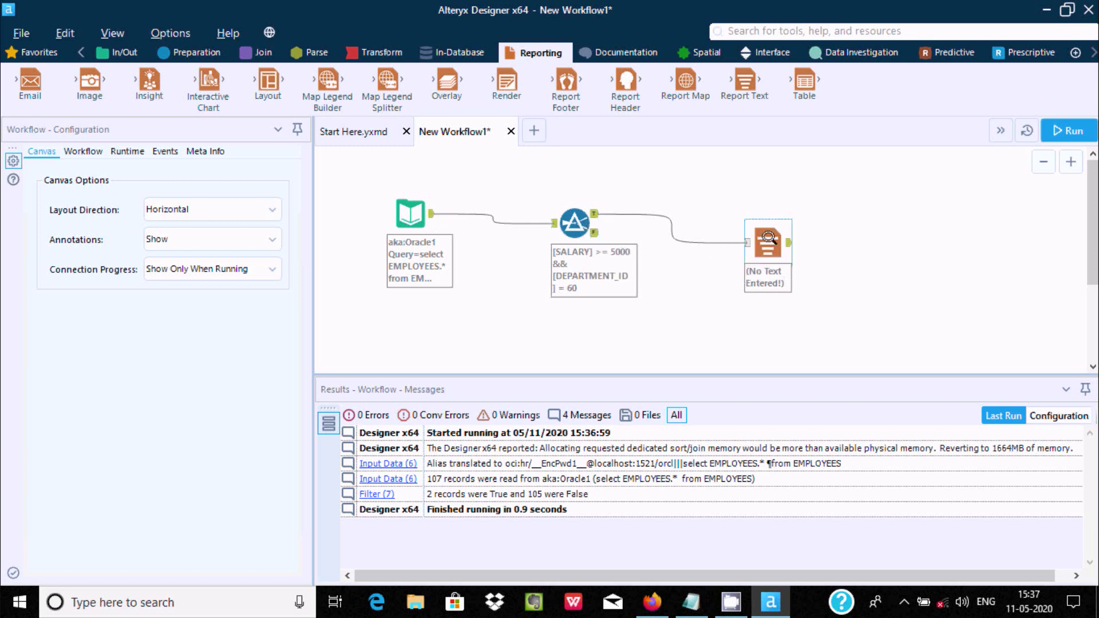
left_click(769, 236)
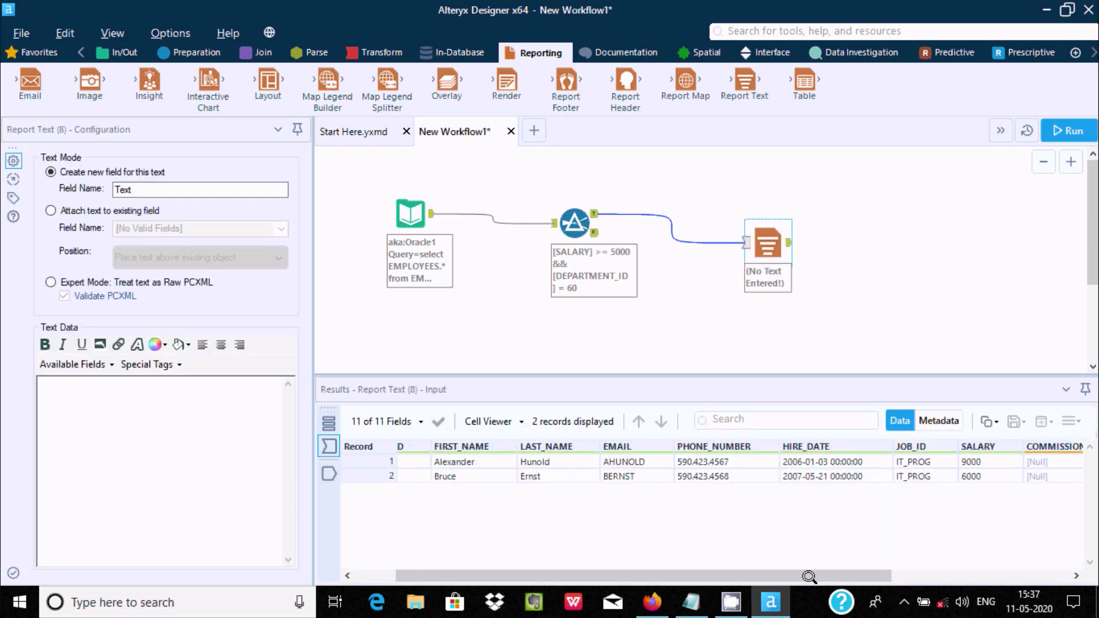
left_click_drag(863, 576, 980, 576)
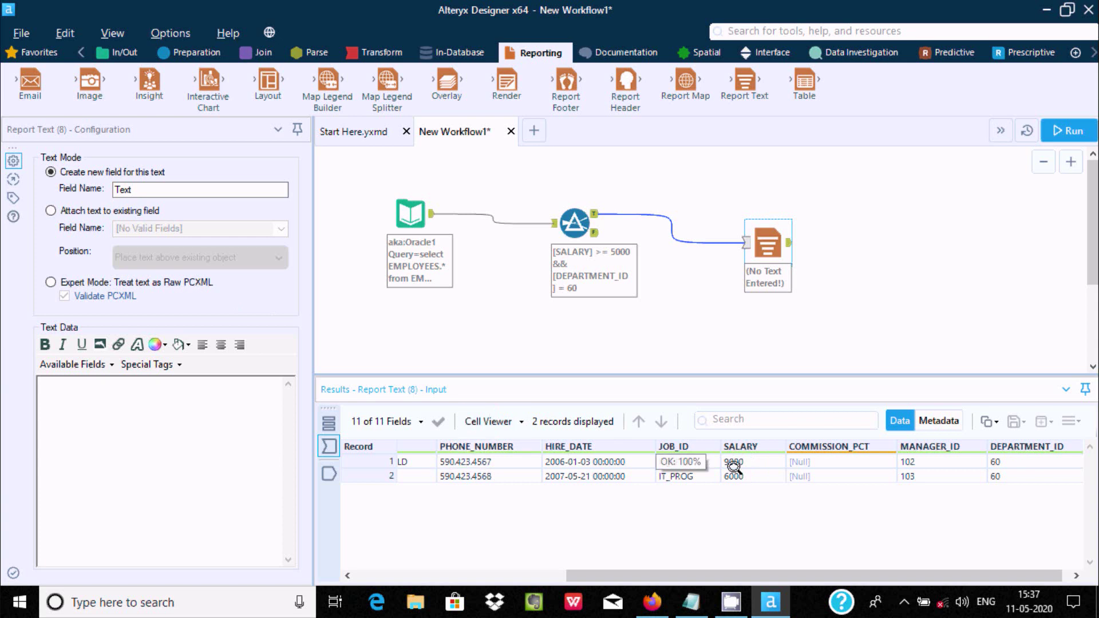
left_click_drag(635, 574, 413, 578)
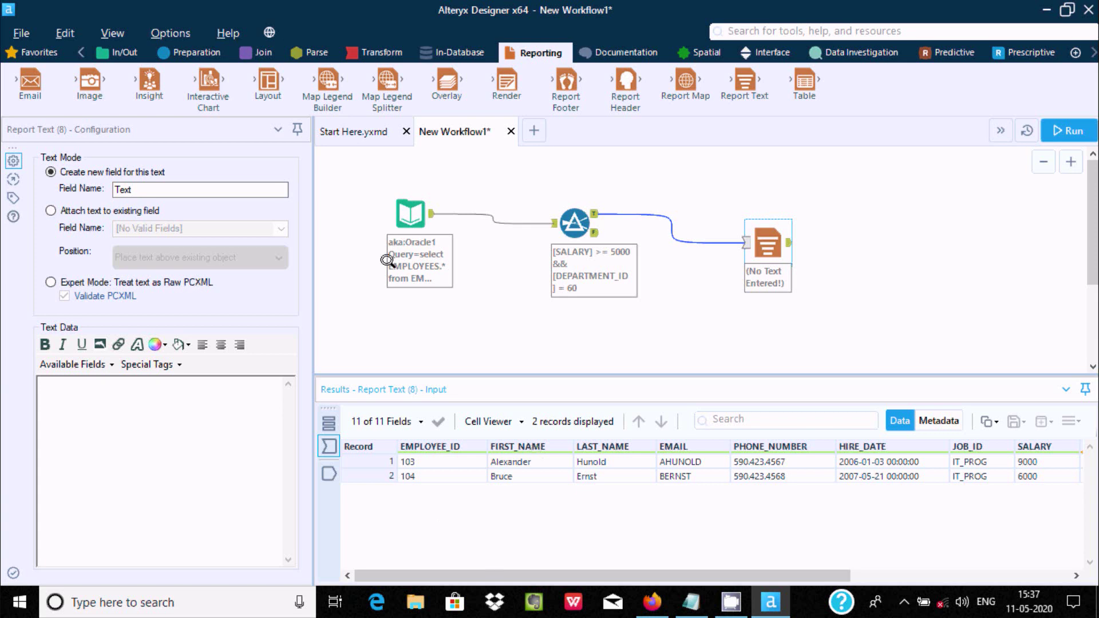
left_click(564, 212)
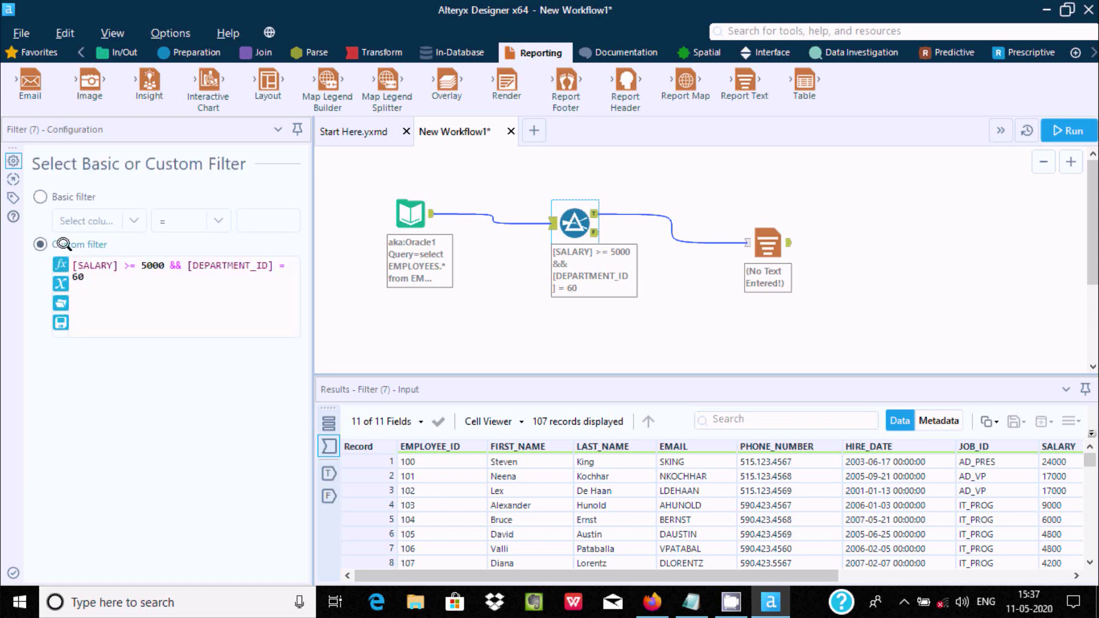
Browse the Conditional, Conversion, DateTime and File function categories, then close the Filter settings
left_click(57, 261)
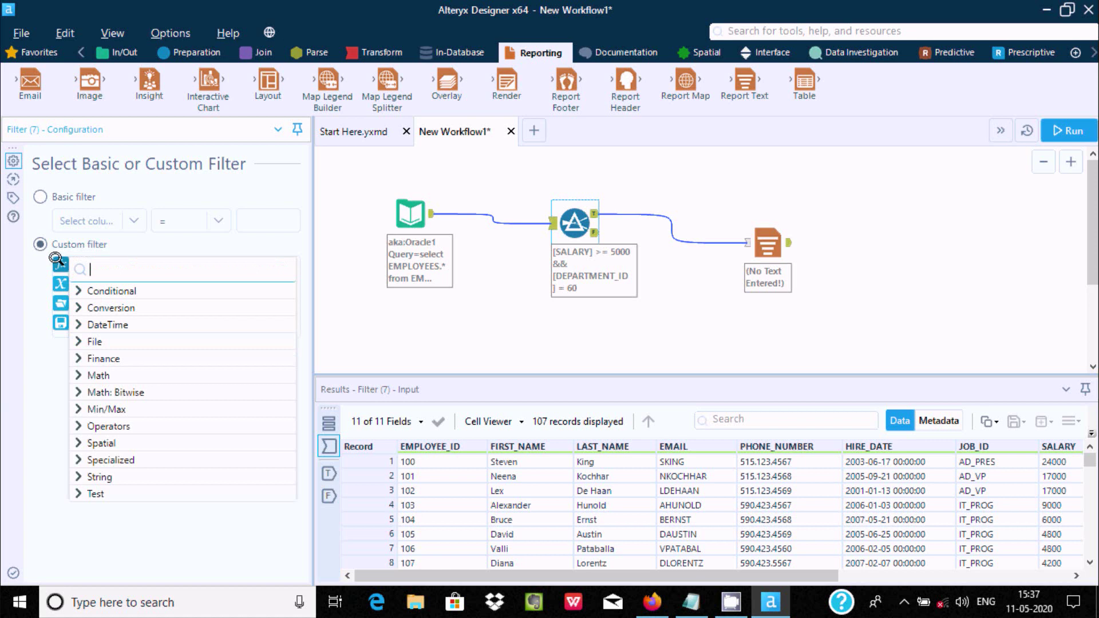
left_click(79, 288)
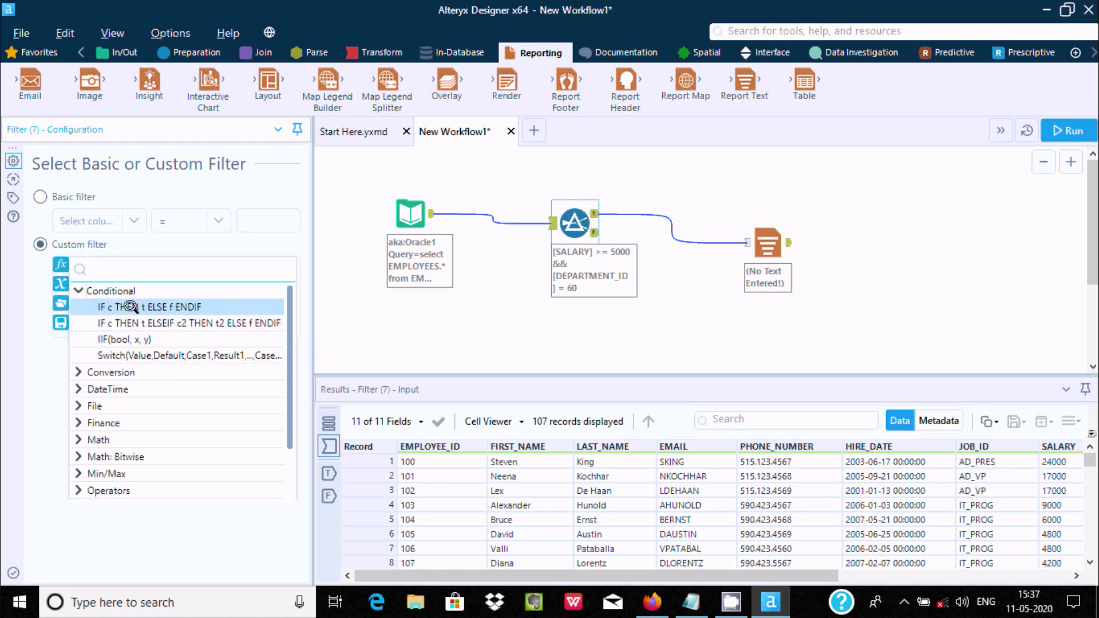
left_click(75, 288)
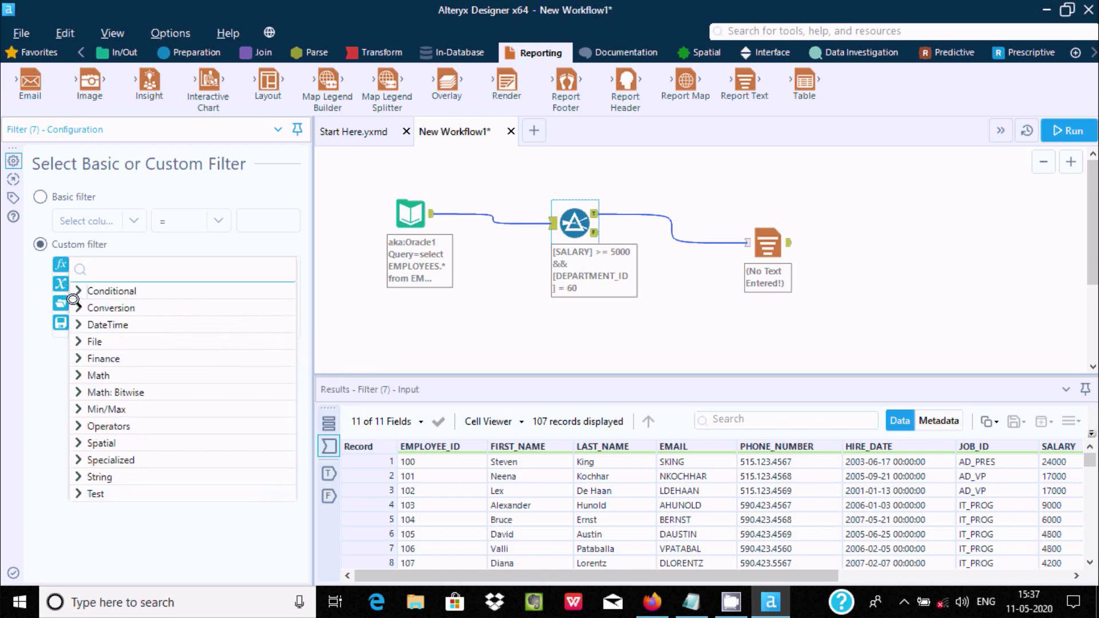
left_click(74, 305)
left_click(76, 290)
left_click(74, 316)
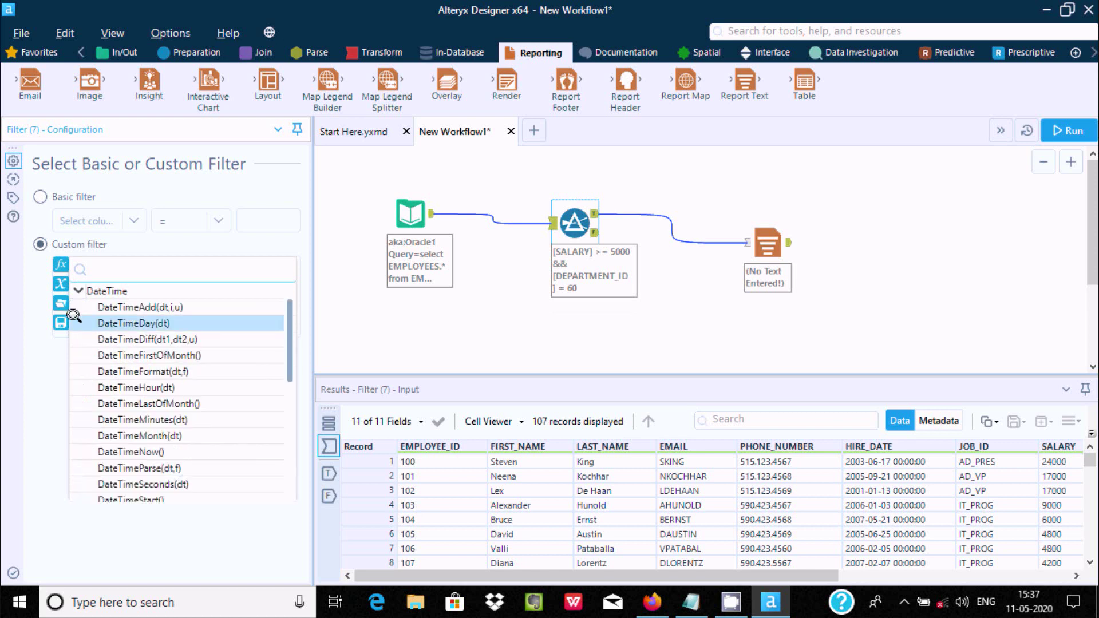
left_click(72, 286)
left_click(74, 338)
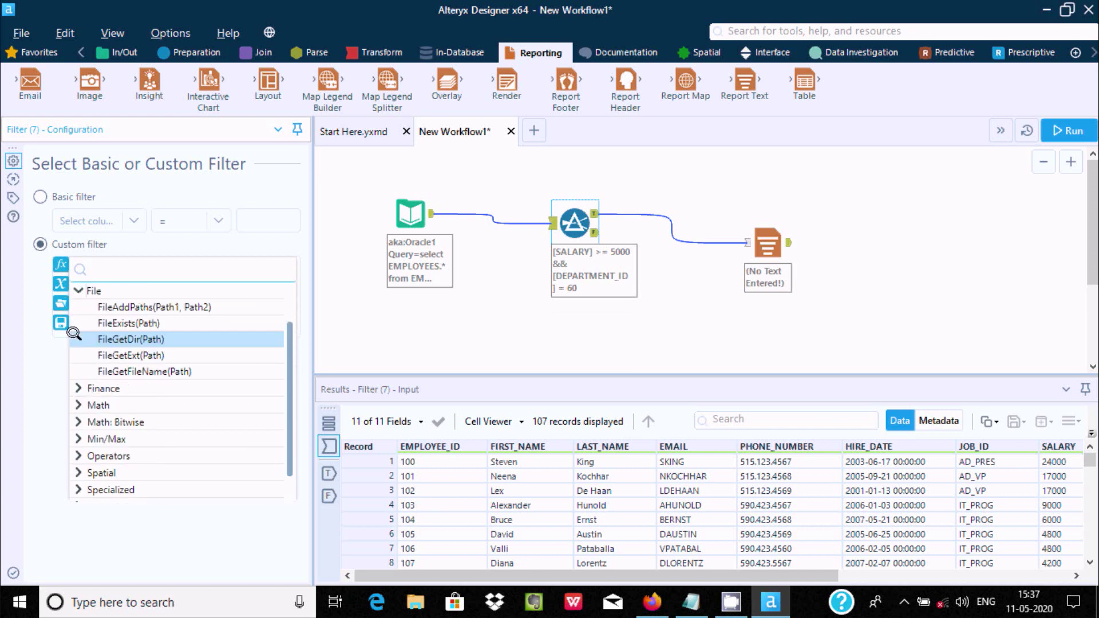
left_click(75, 285)
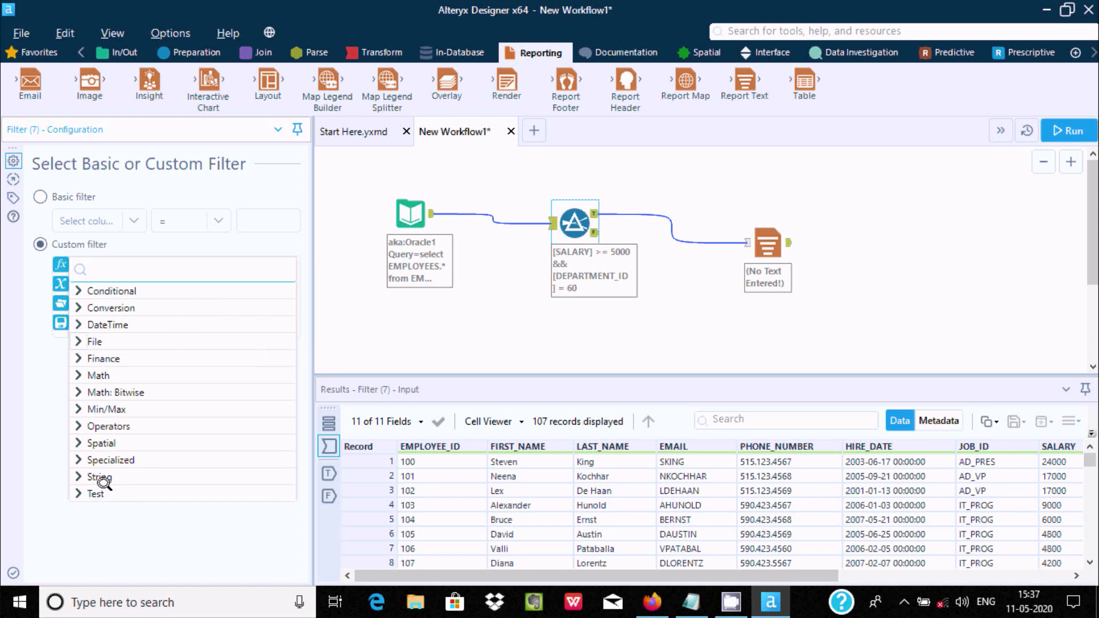
left_click(336, 244)
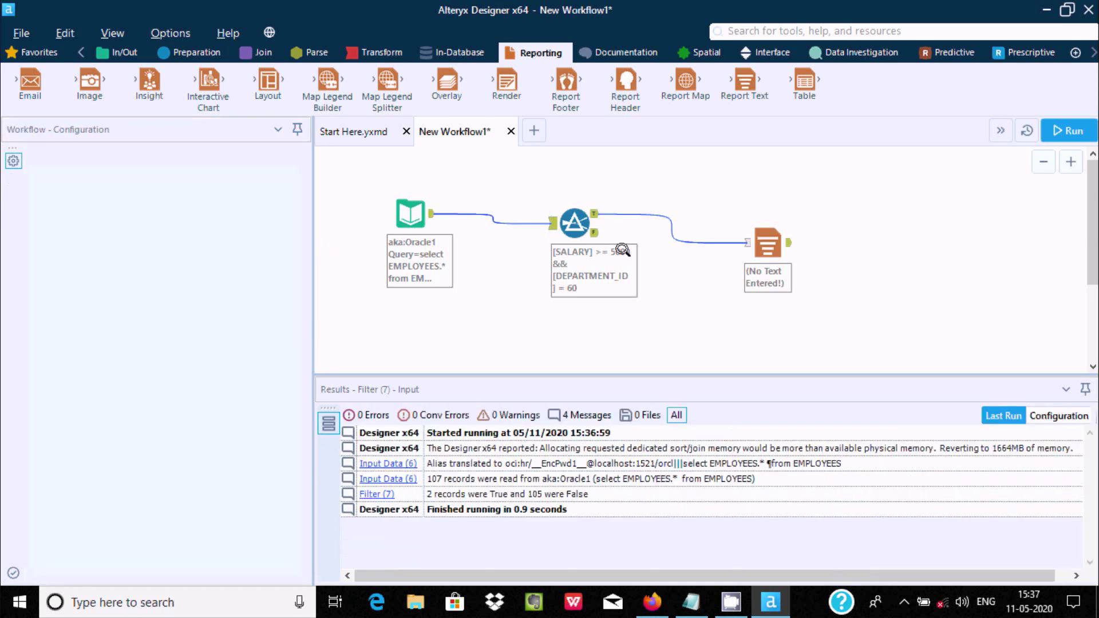